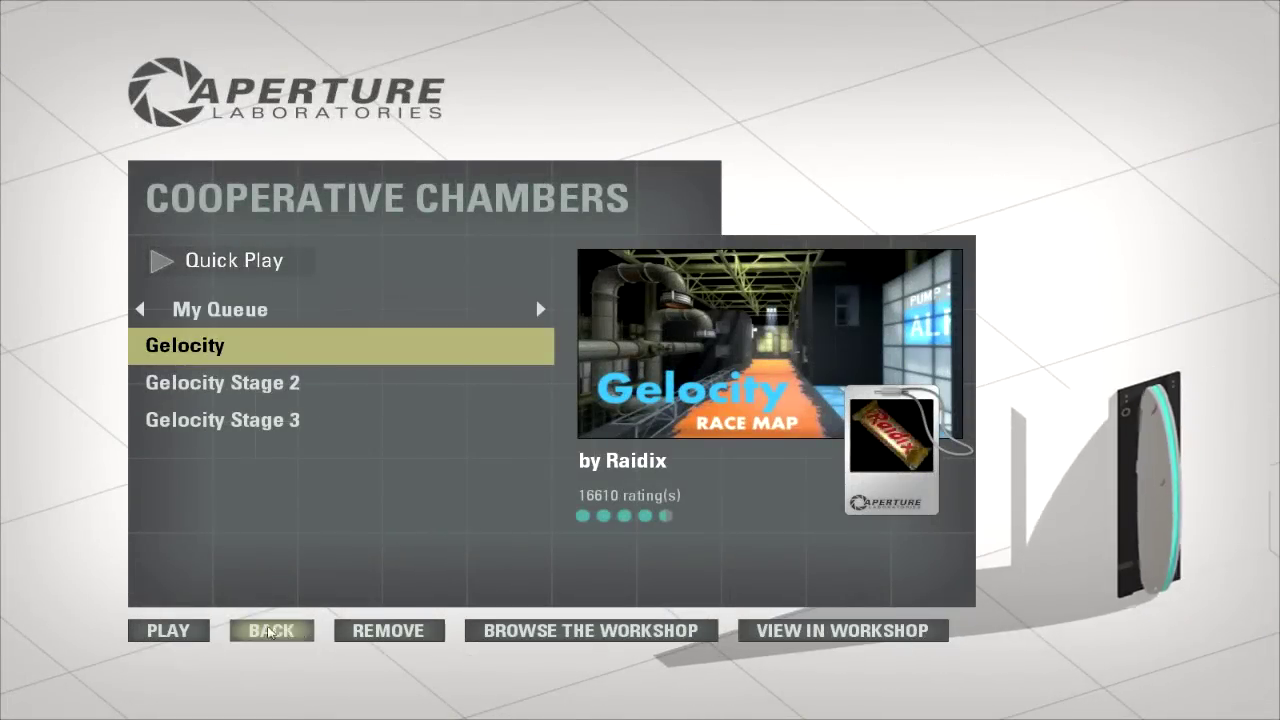
- Start the Gelocity co-op map from My Queue with an invited friend
left_click(182, 640)
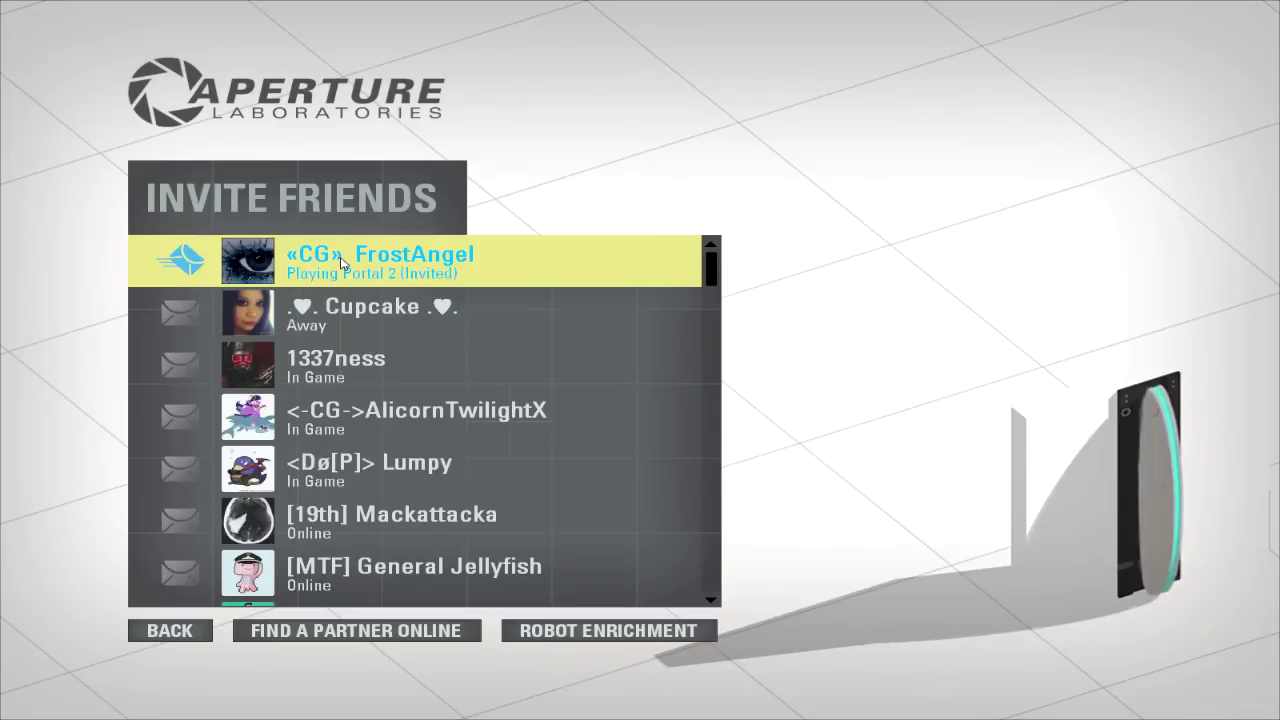
scroll(400, 400, "down", 1)
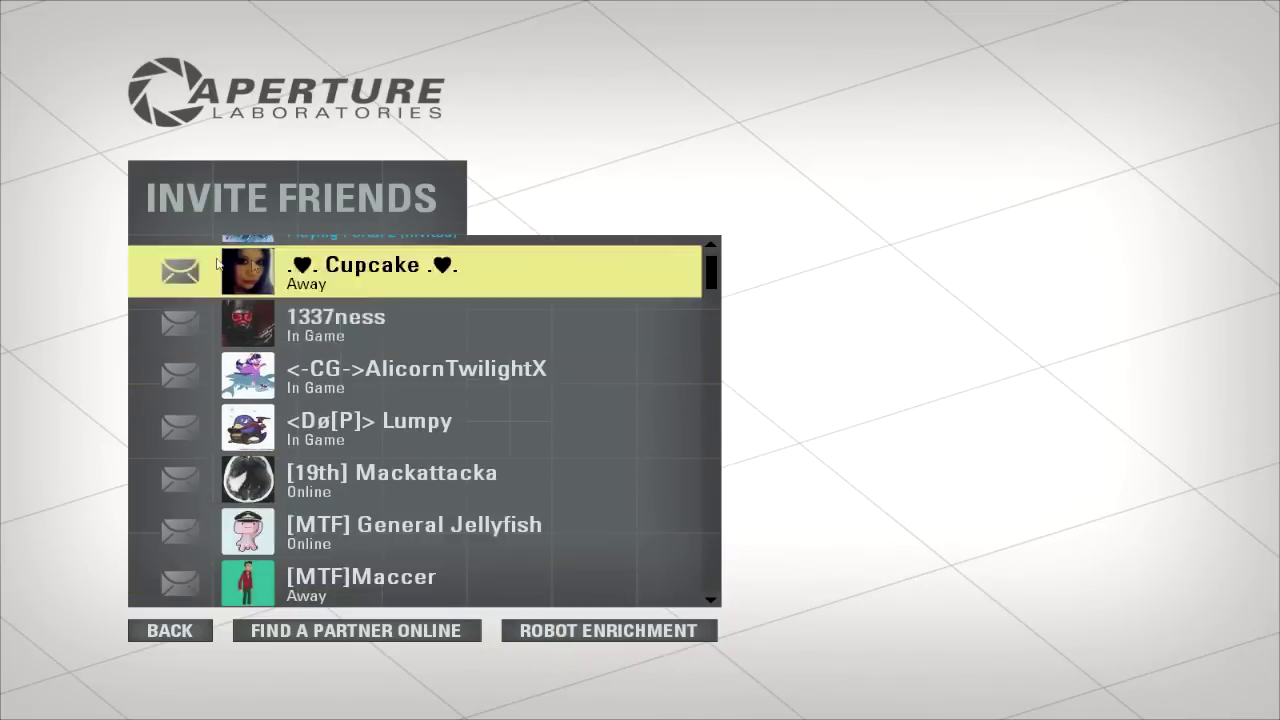
scroll(400, 400, "up", 1)
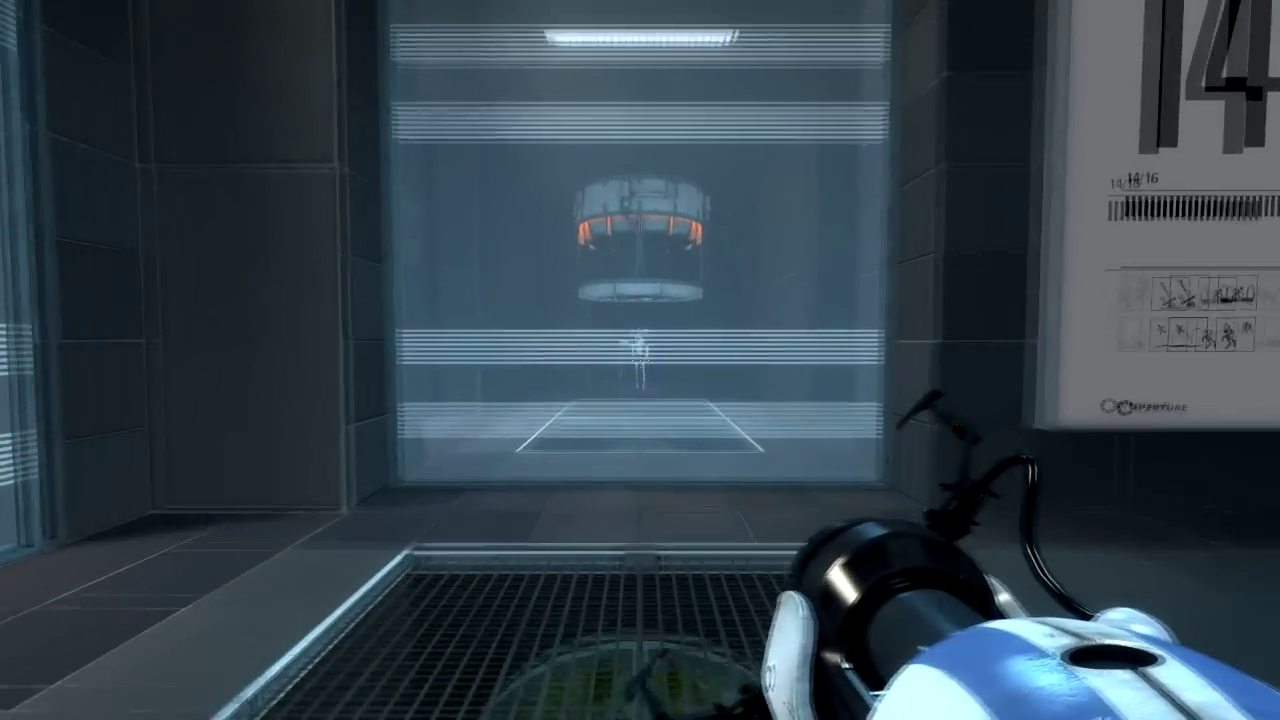
- Look around the first chamber, head down the corridor, then bring up the pause menu
left_click_drag(640, 360, 640, 360)
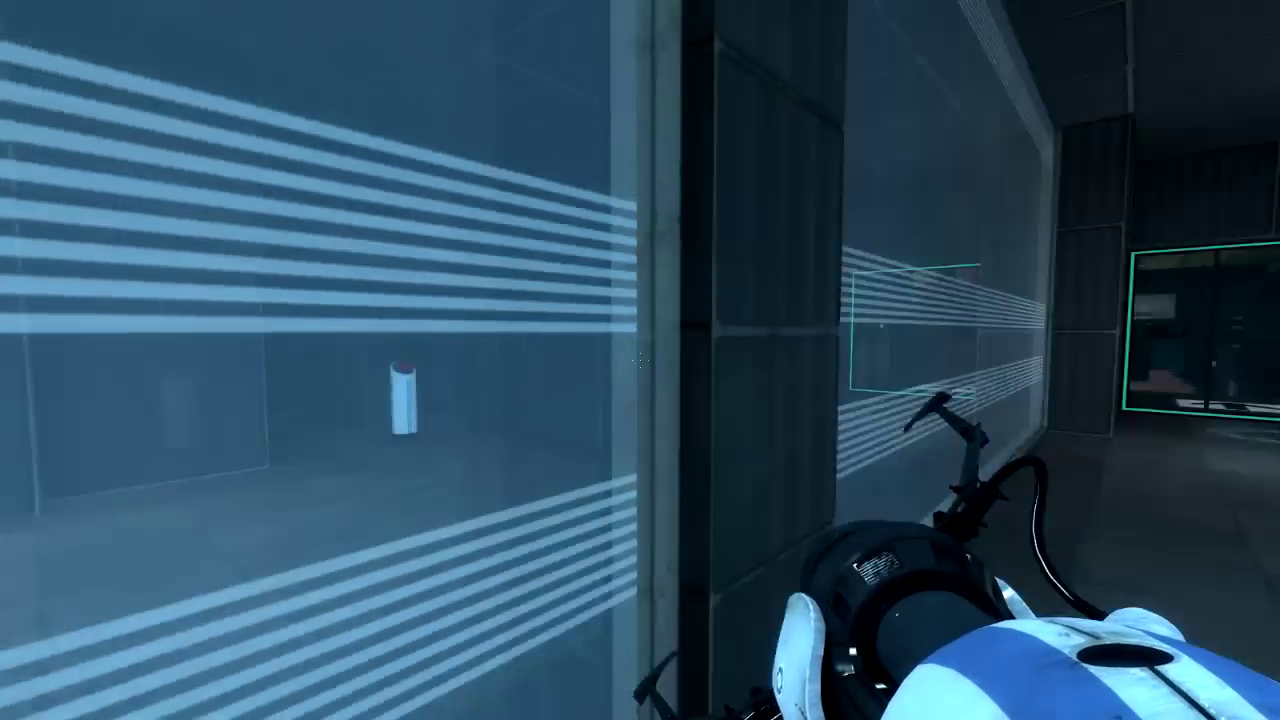
key("Escape")
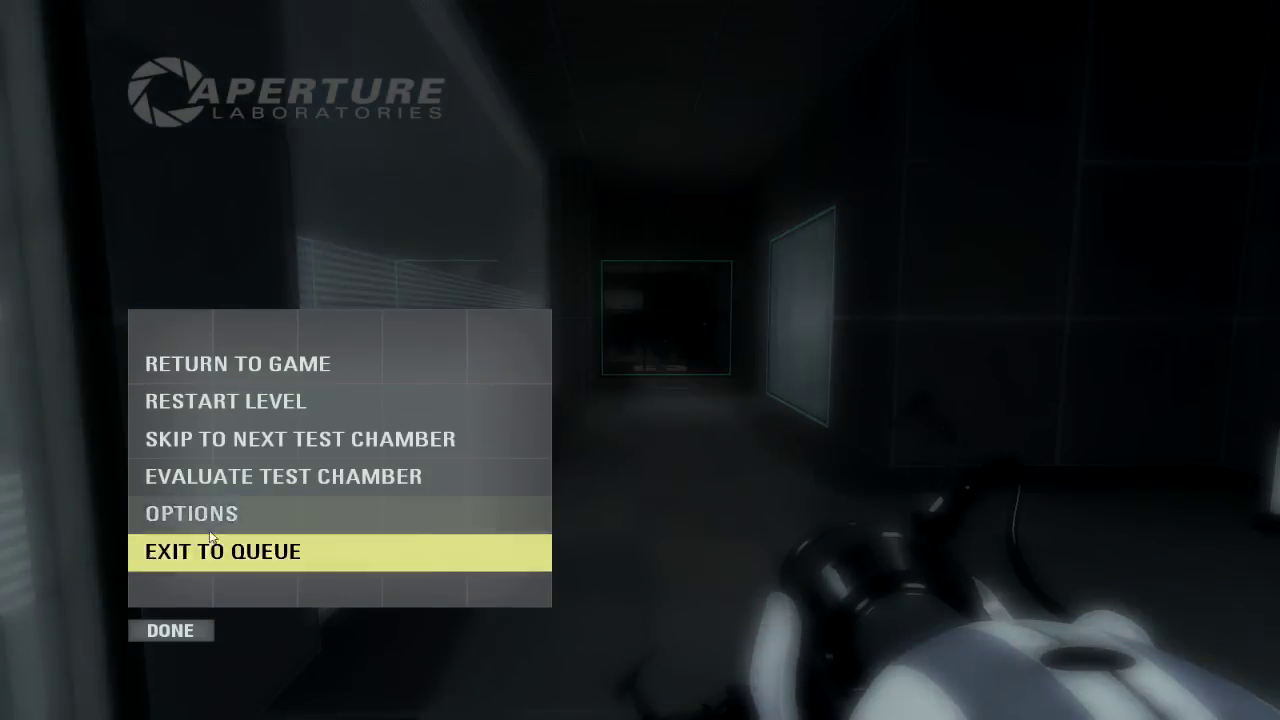
- Turn Music Volume down low in the Audio options and resume play
left_click(191, 513)
left_click(239, 445)
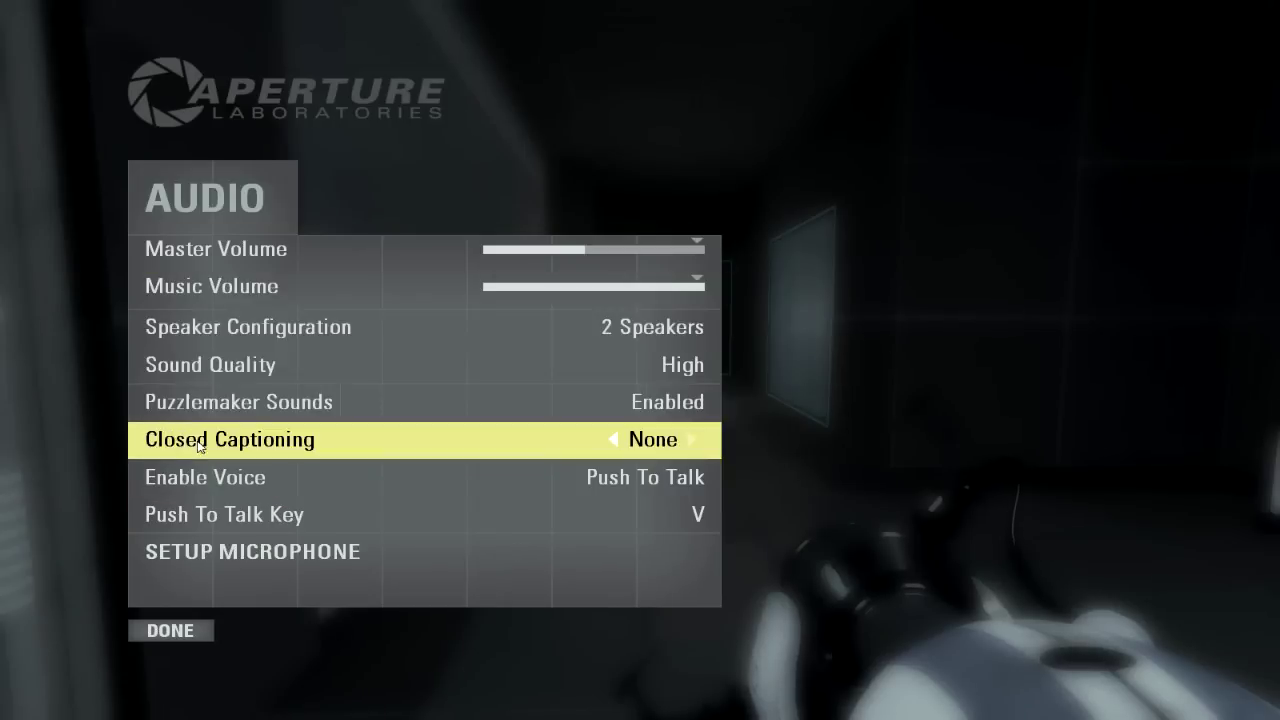
left_click(534, 288)
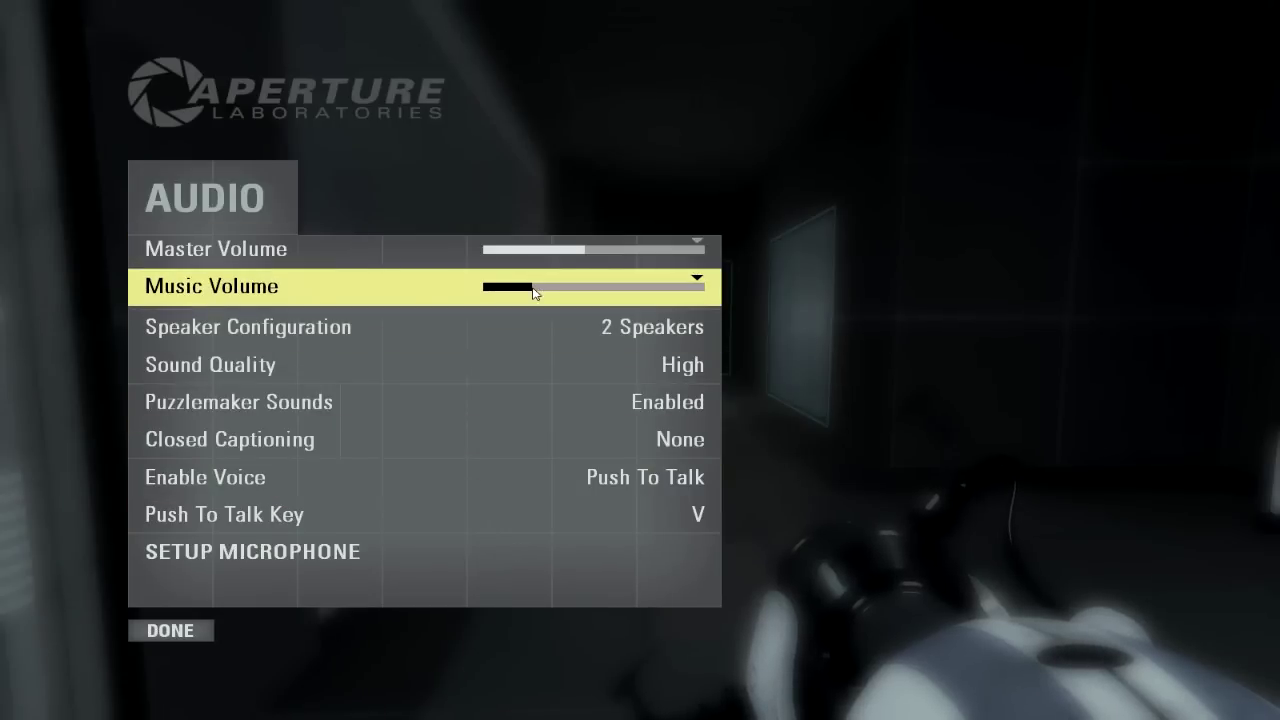
left_click(170, 630)
left_click(170, 630)
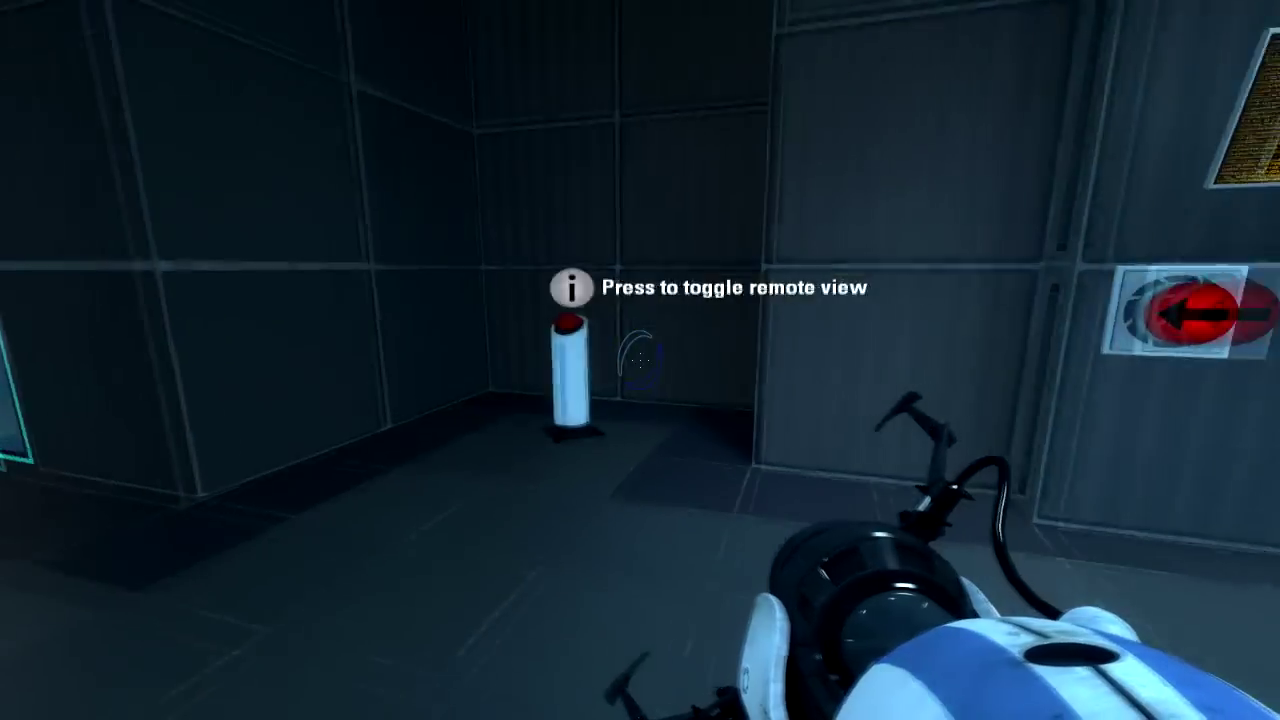
- Turn on the partner's remote view at the pedestal, then walk to the glass window
key("w")
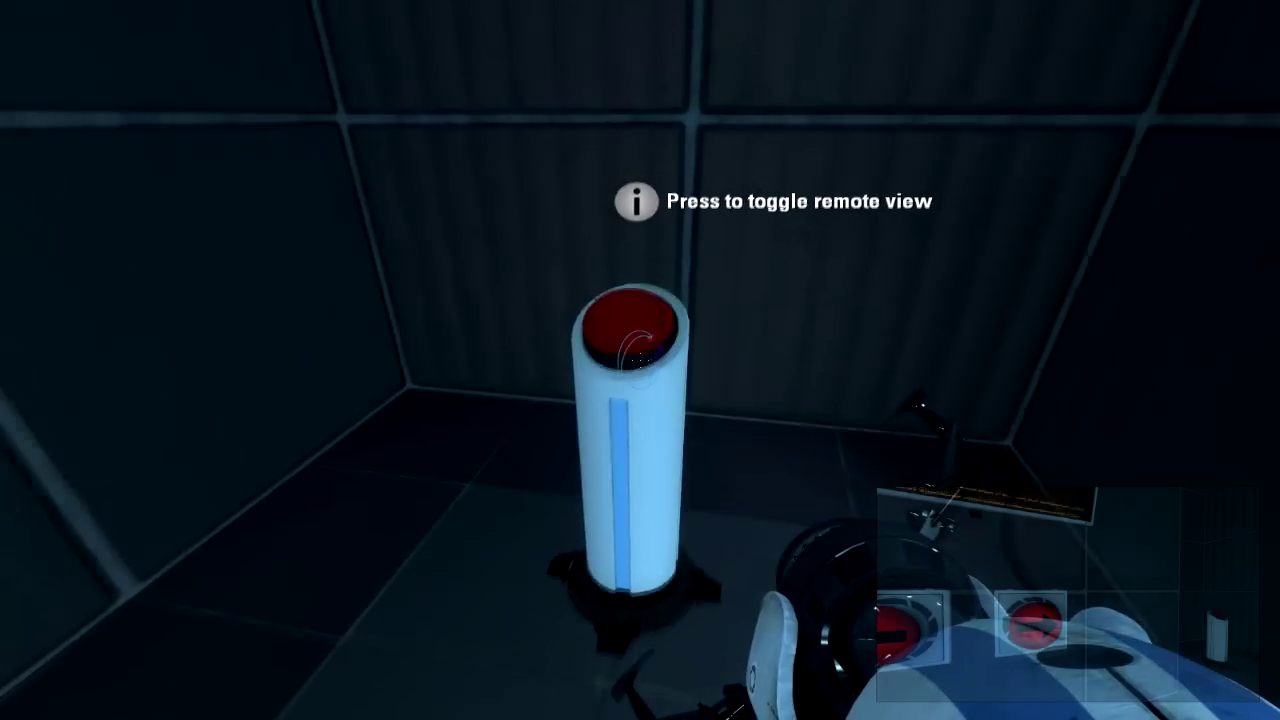
key("e")
key("w")
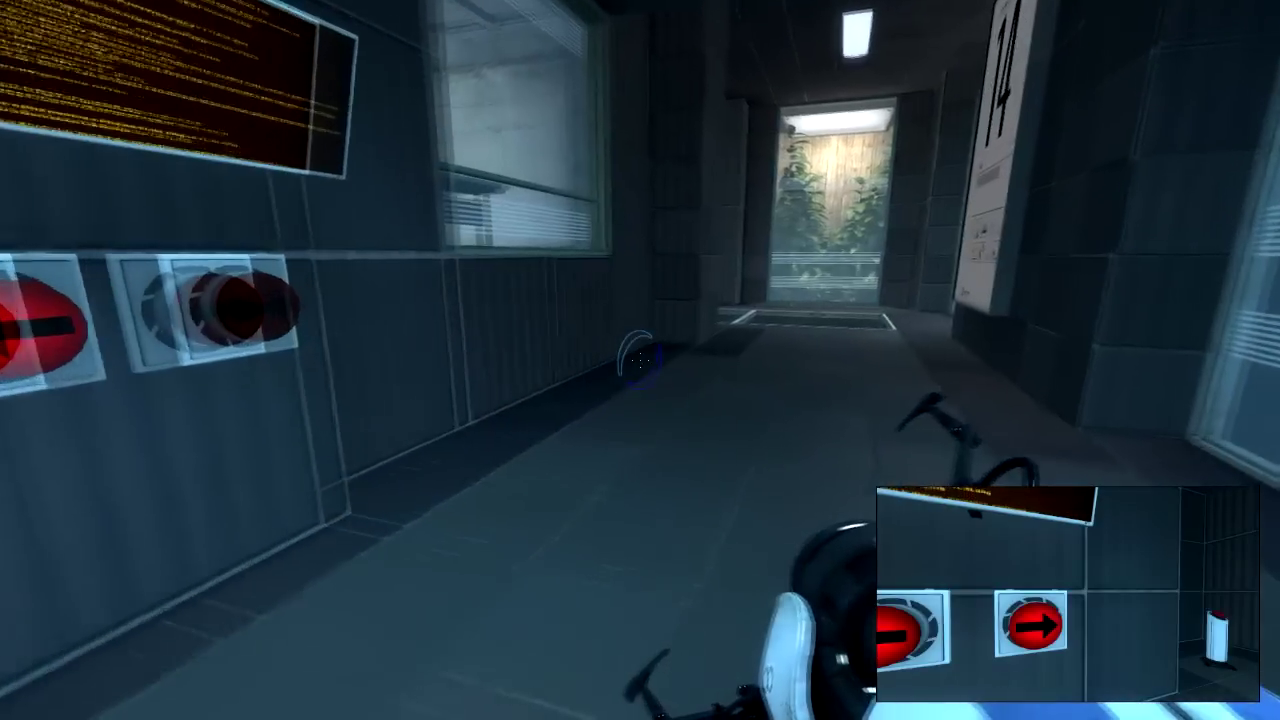
key("w")
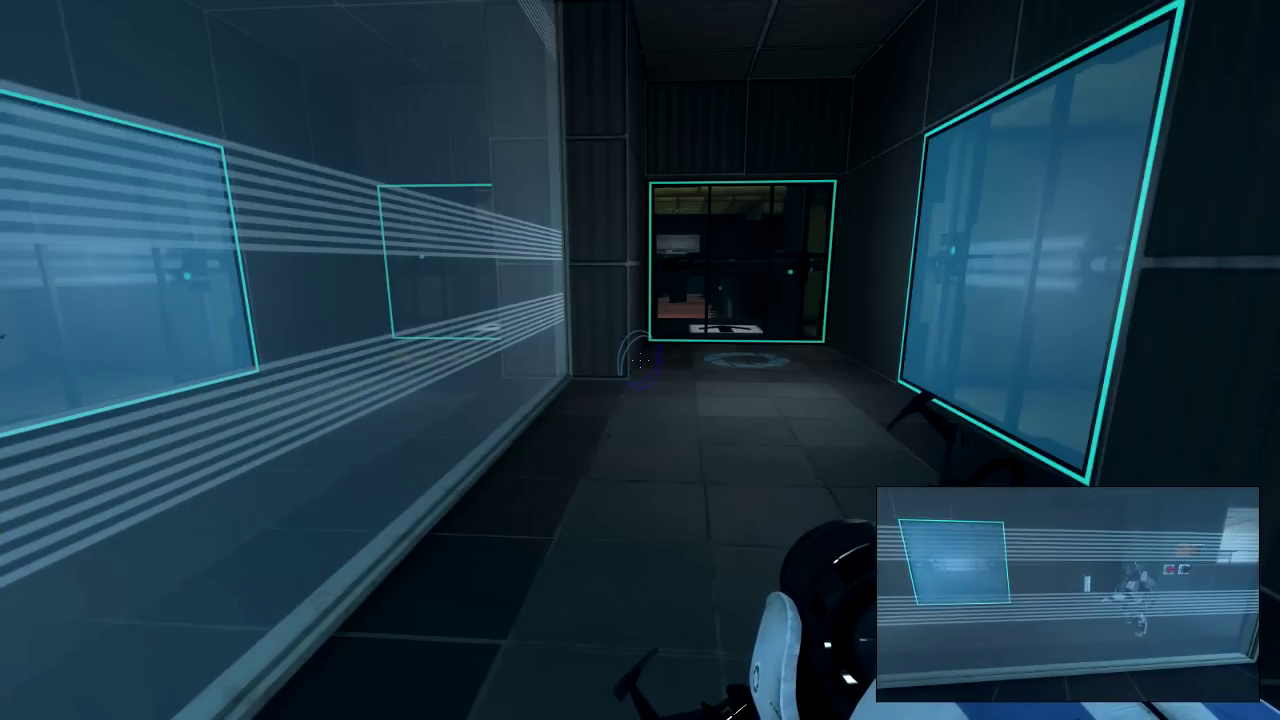
left_click_drag(640, 360, 200, 360)
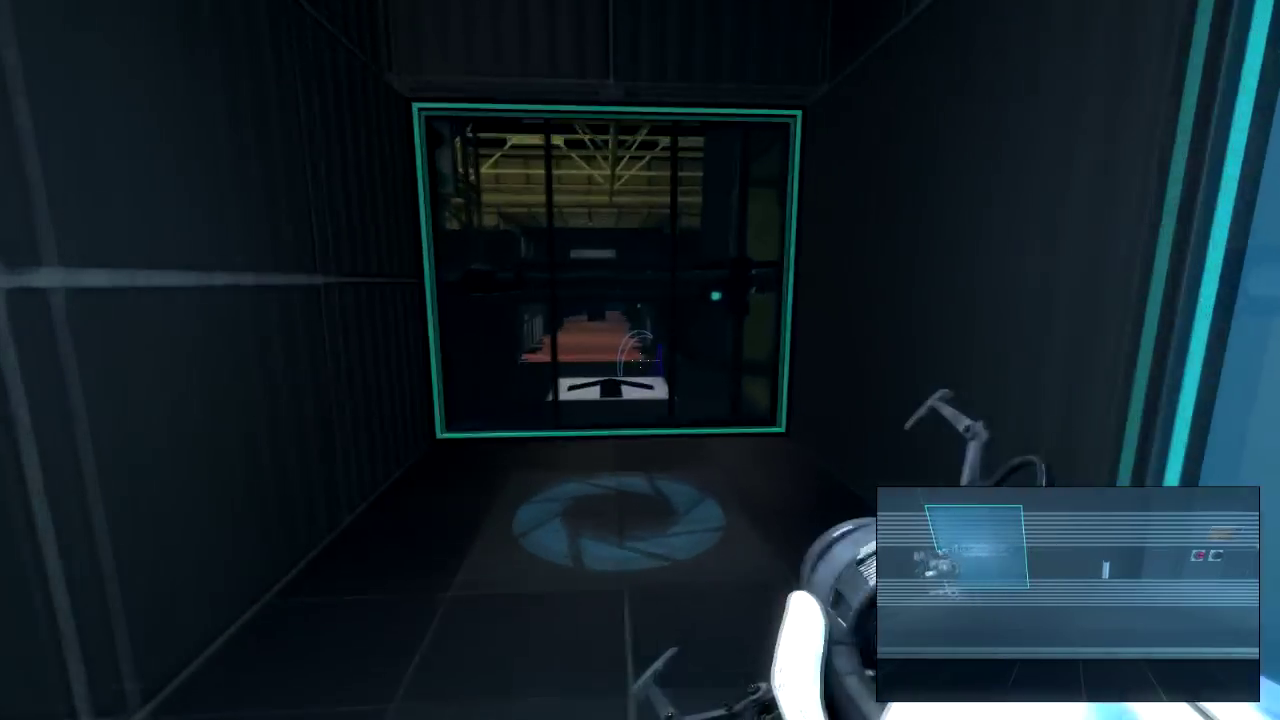
key("w")
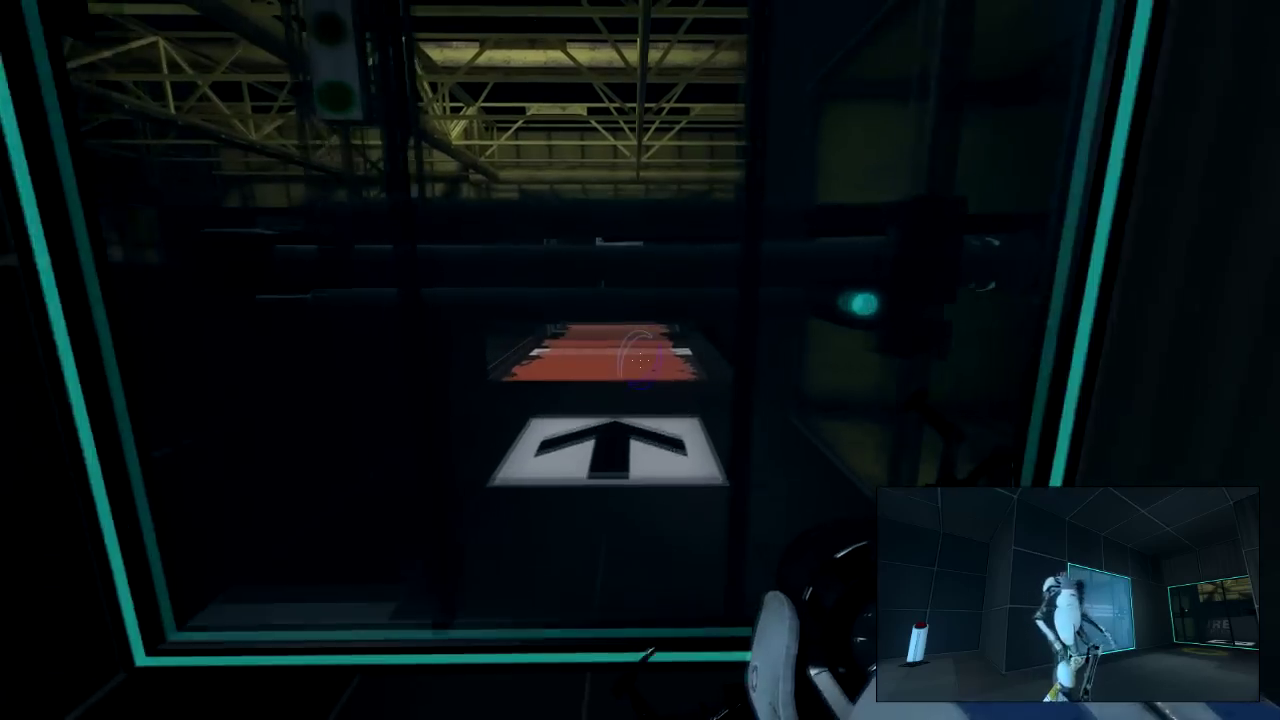
- Line up at the window during the countdown and step onto the arrow start platform
key("w")
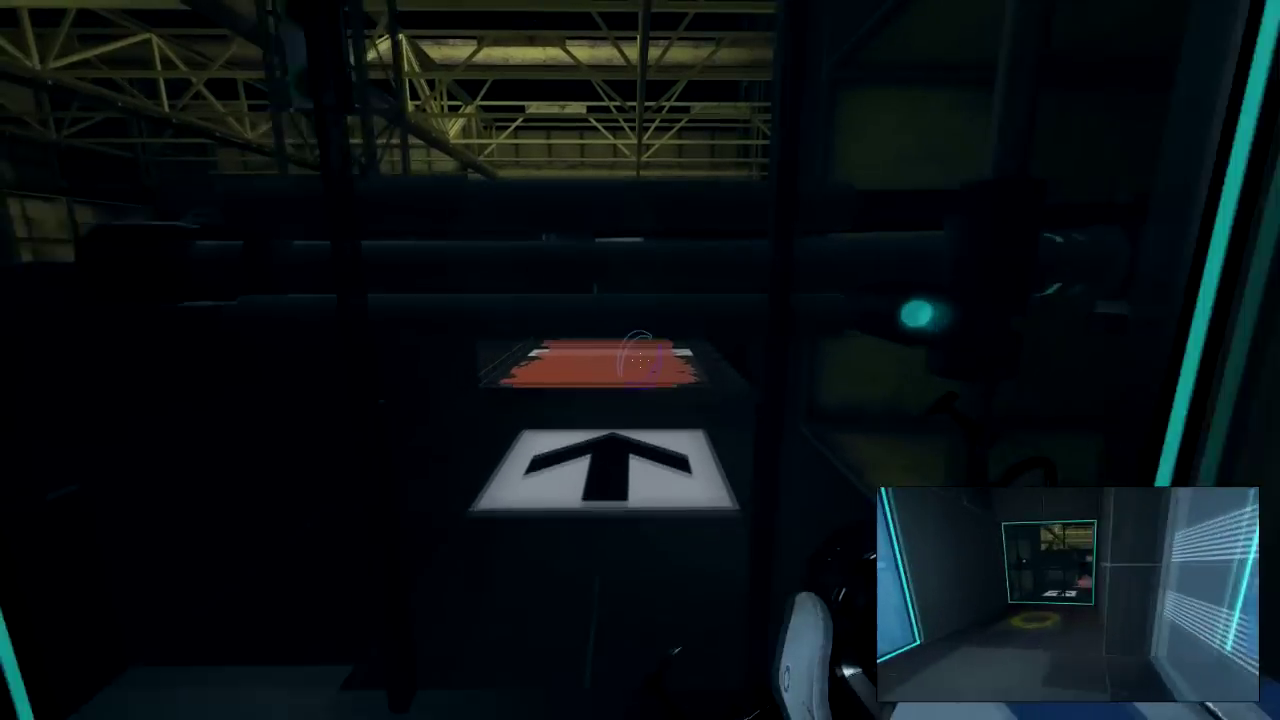
key("s")
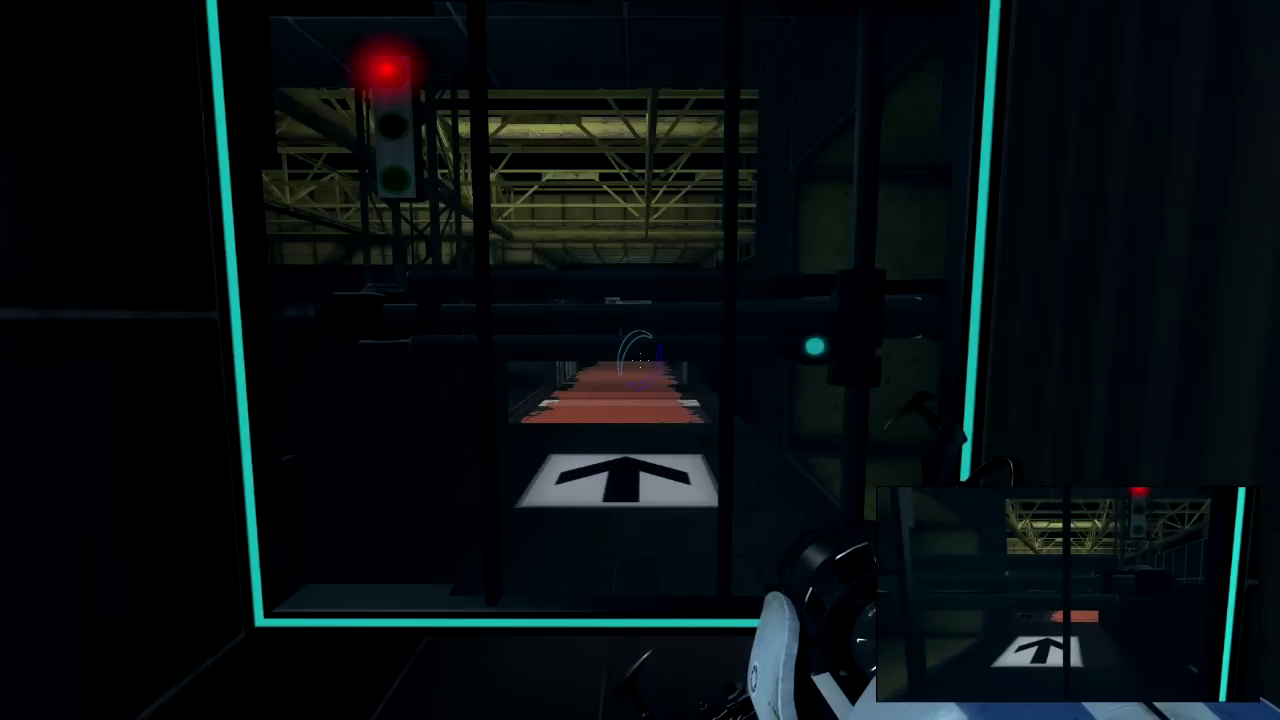
key("w")
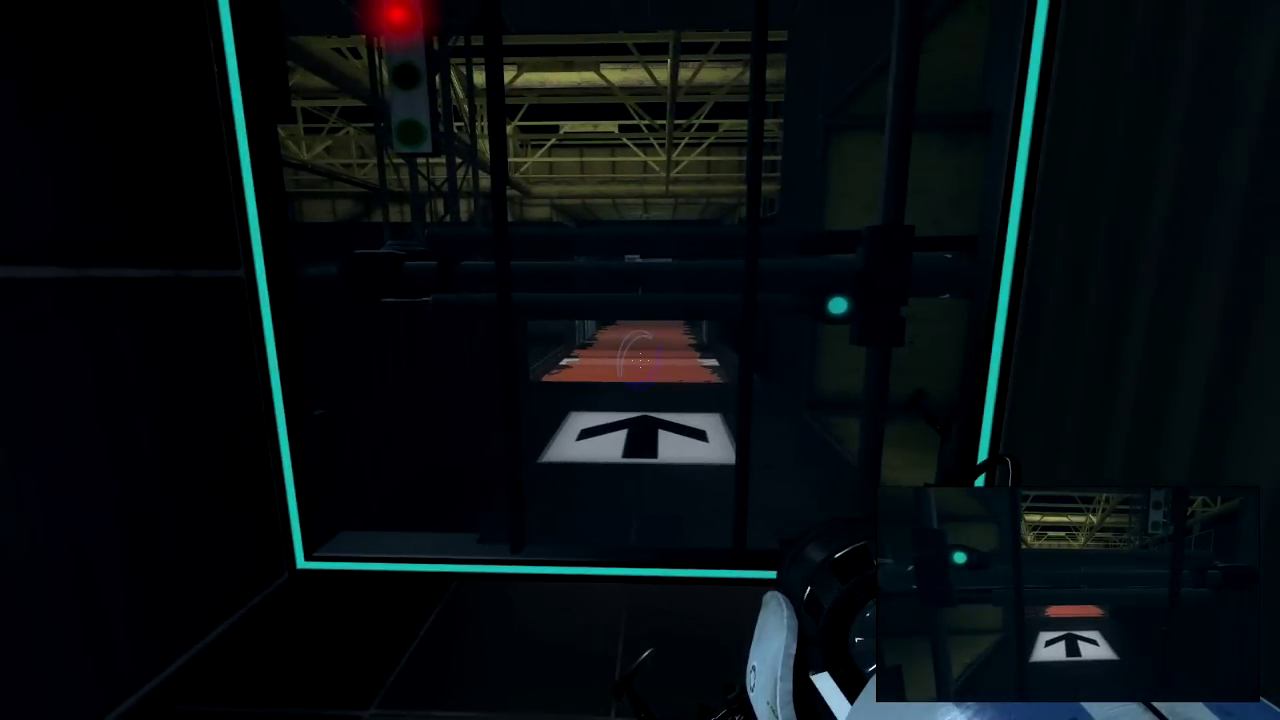
key("w")
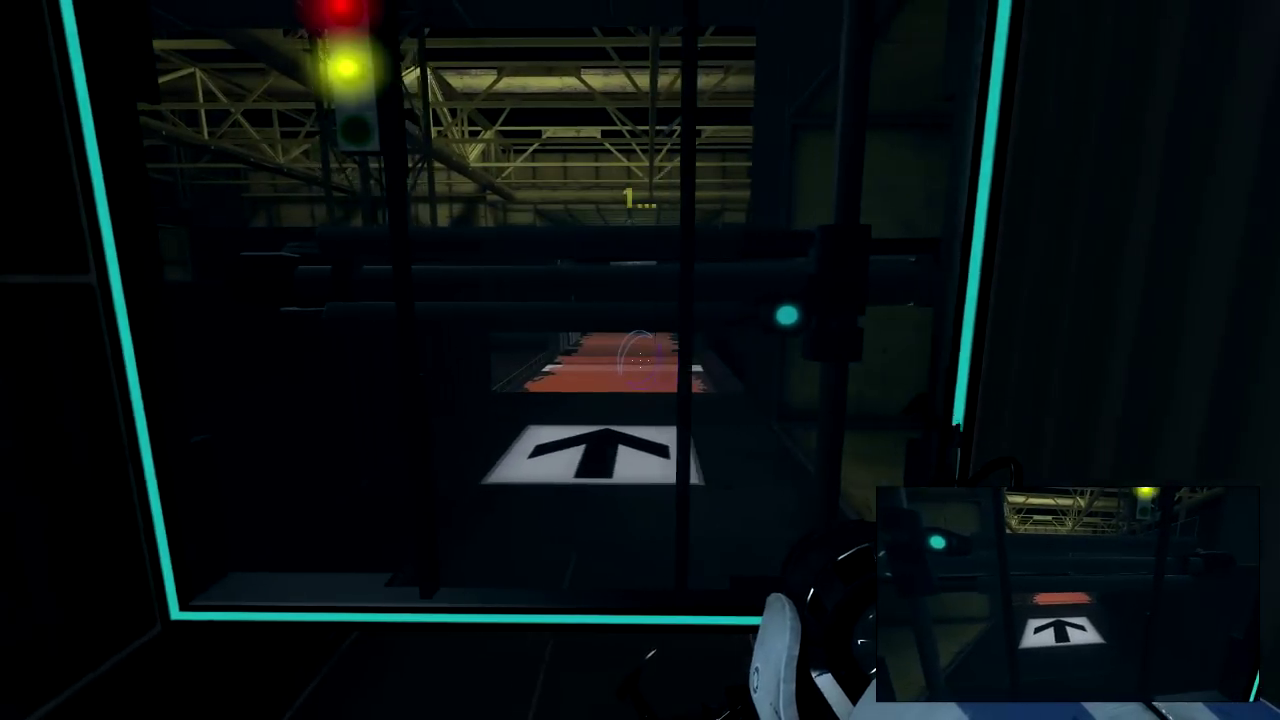
key("w")
key("w")
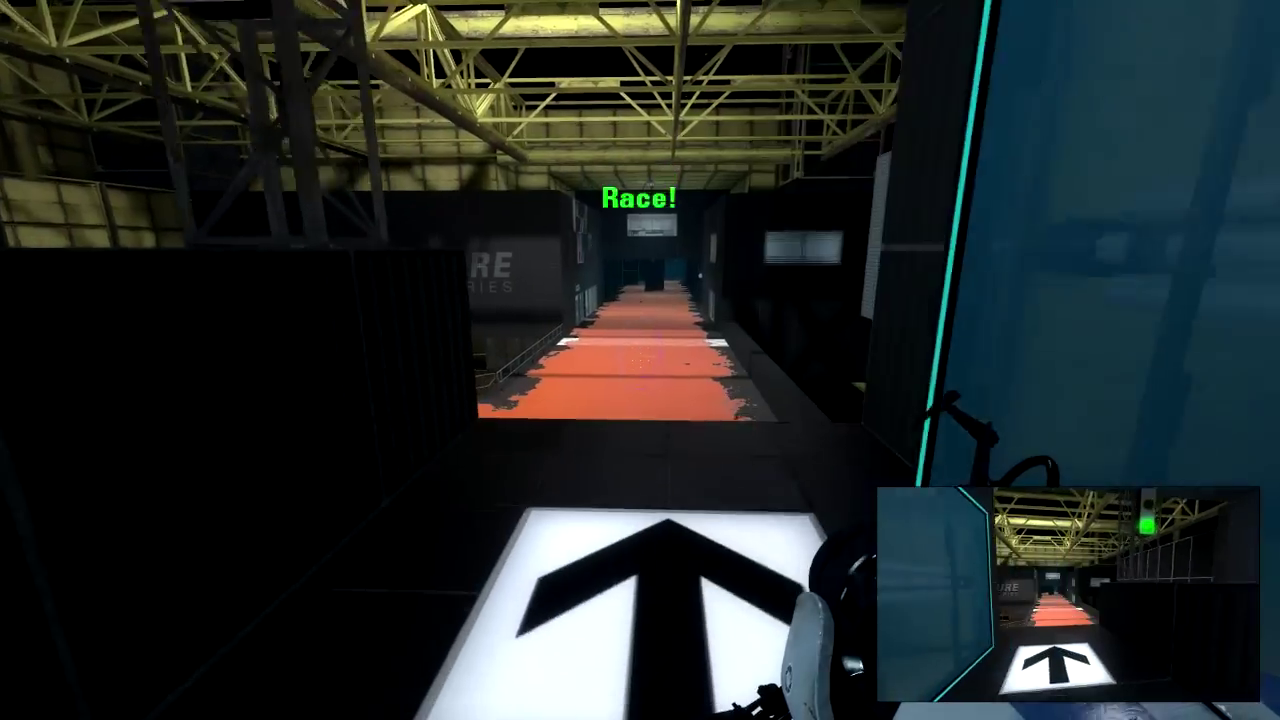
- Speed down the orange gel corridor and grated walkway into the narrow gel shaft
key("w")
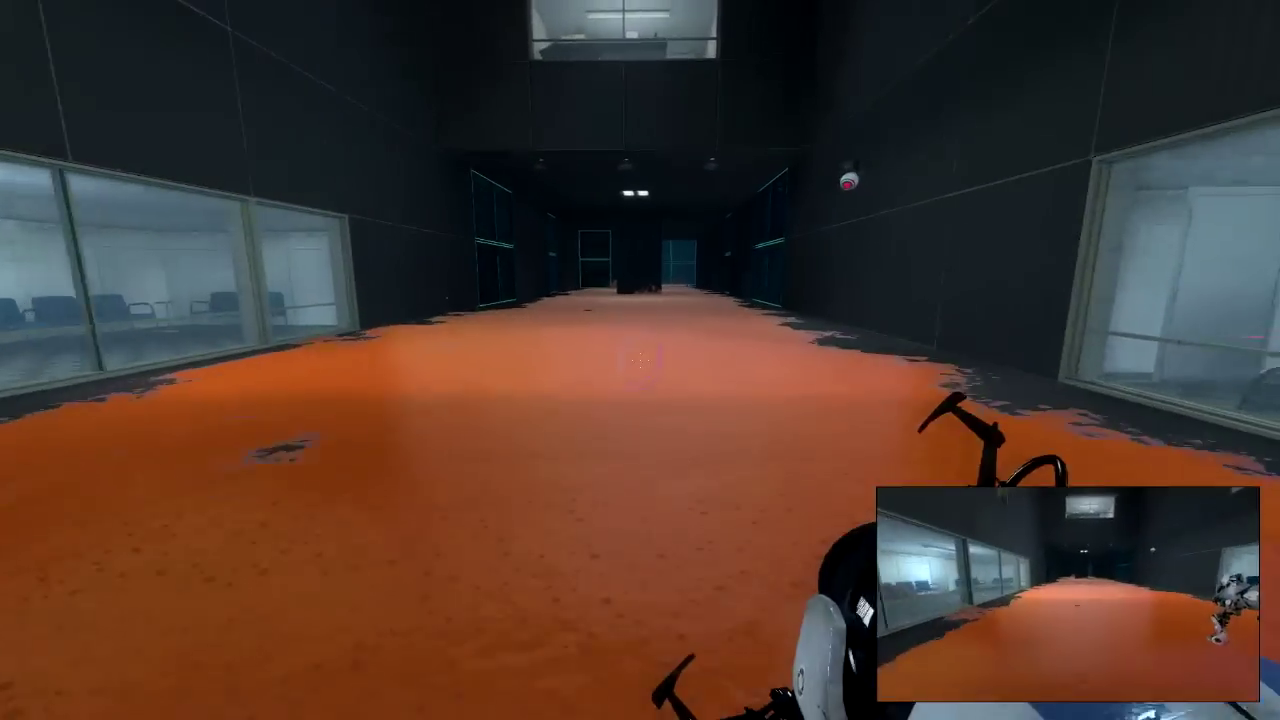
key("w")
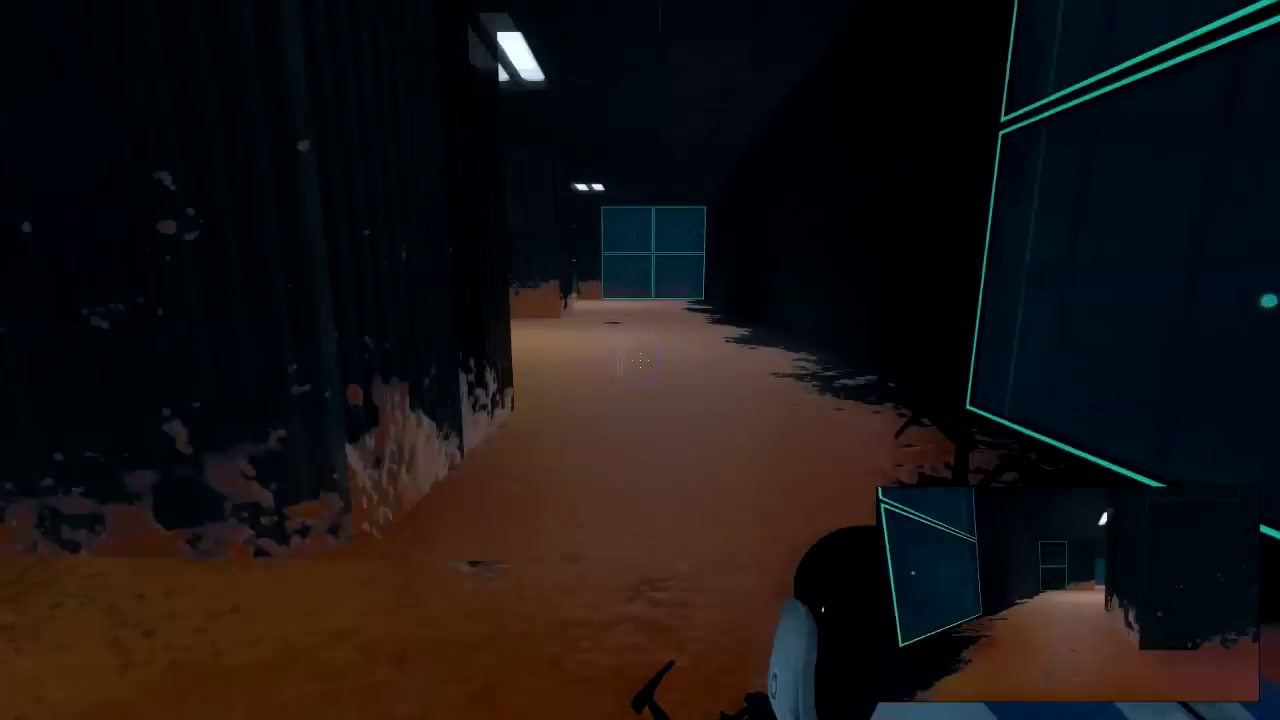
key("w")
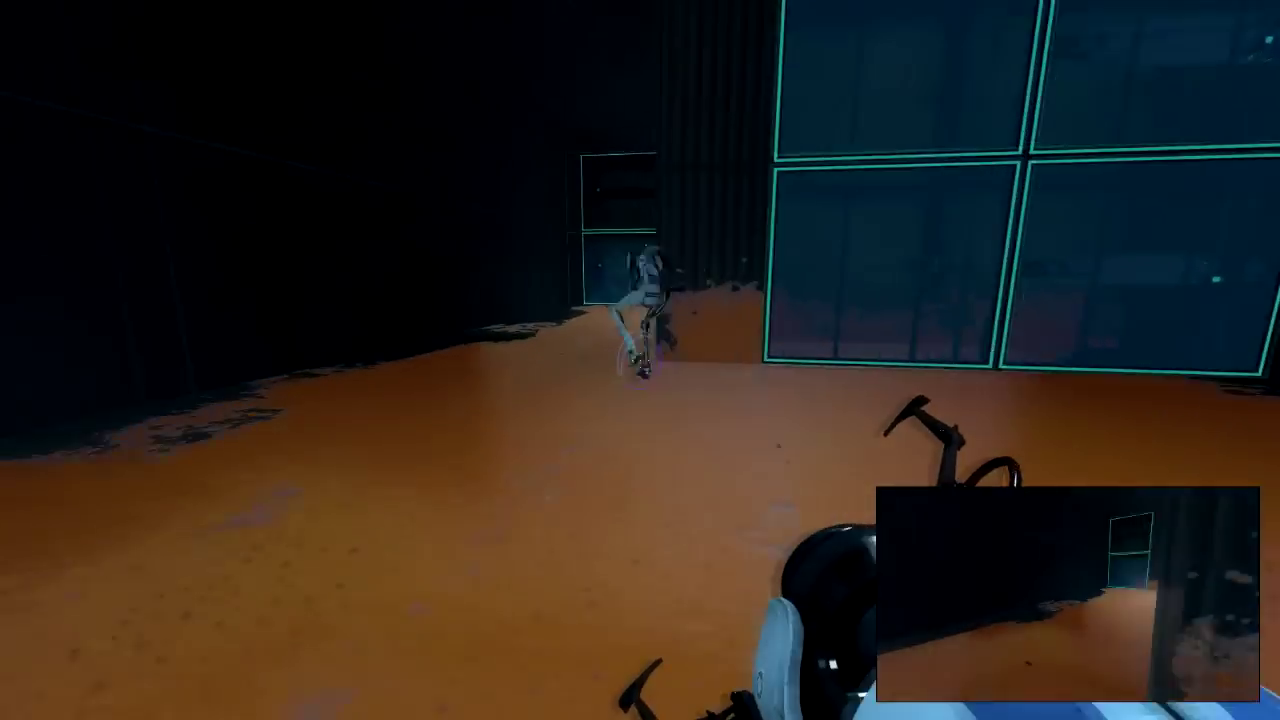
key("w")
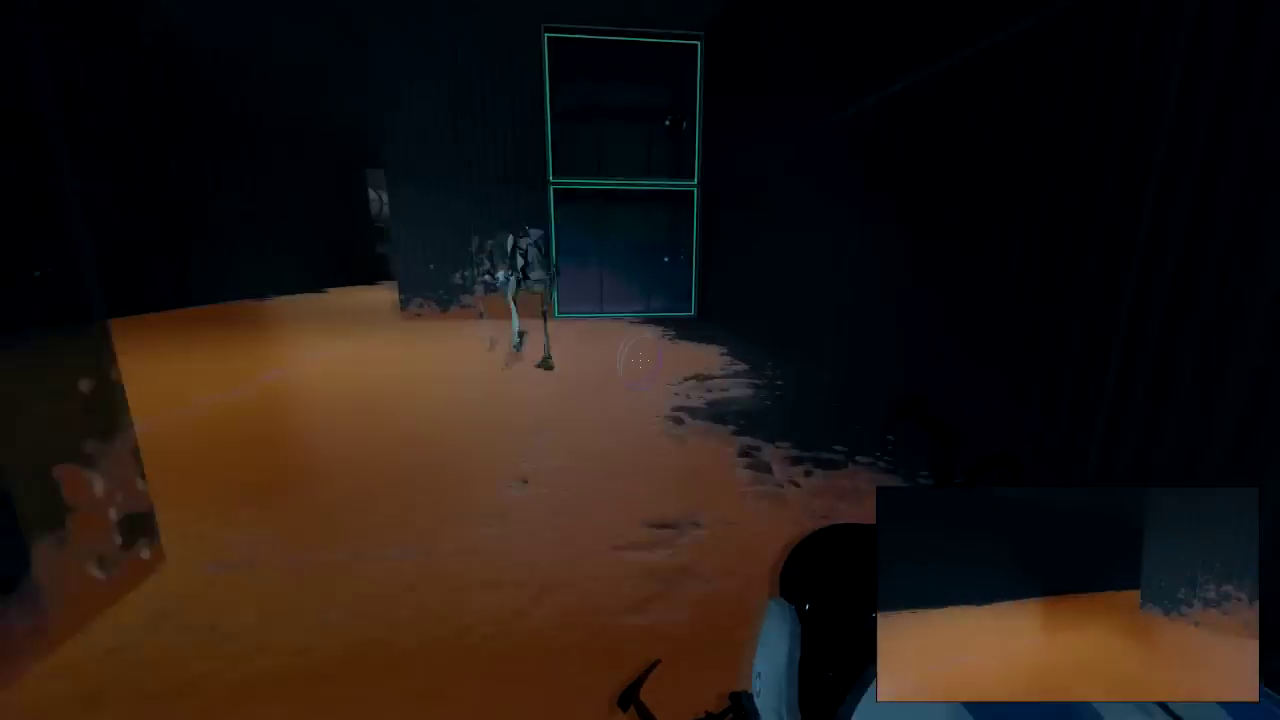
key("w")
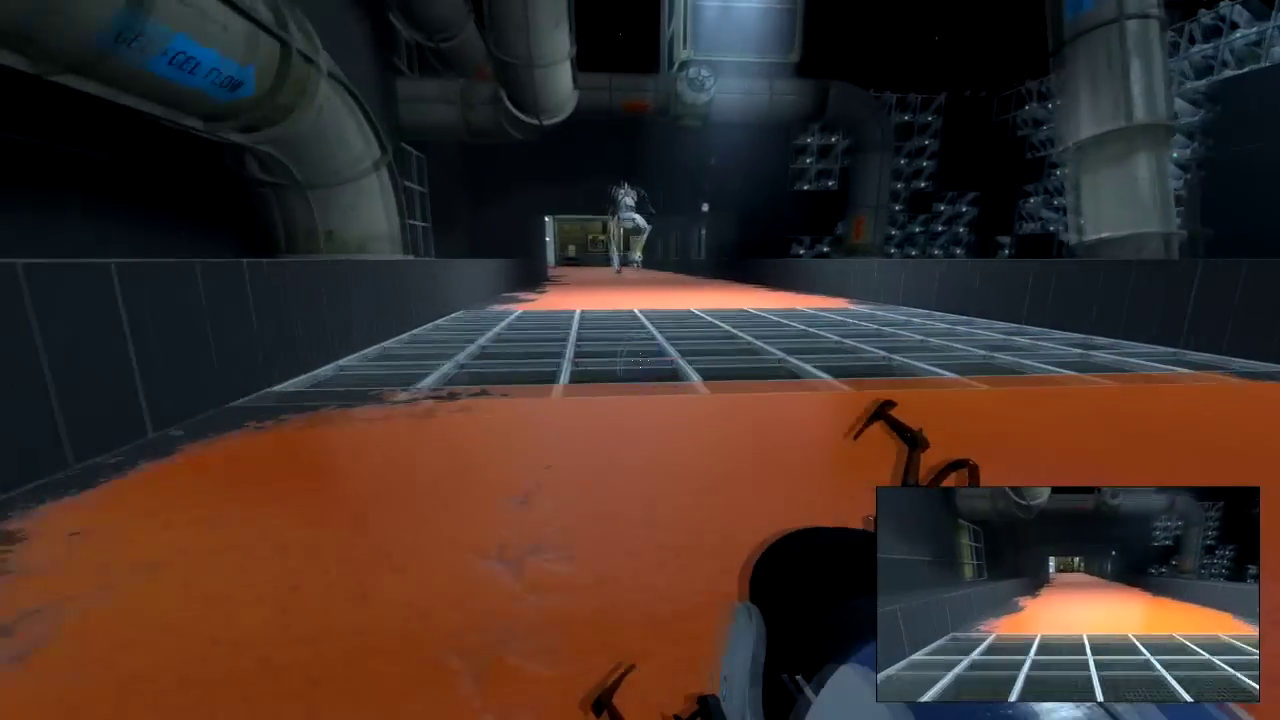
key("w")
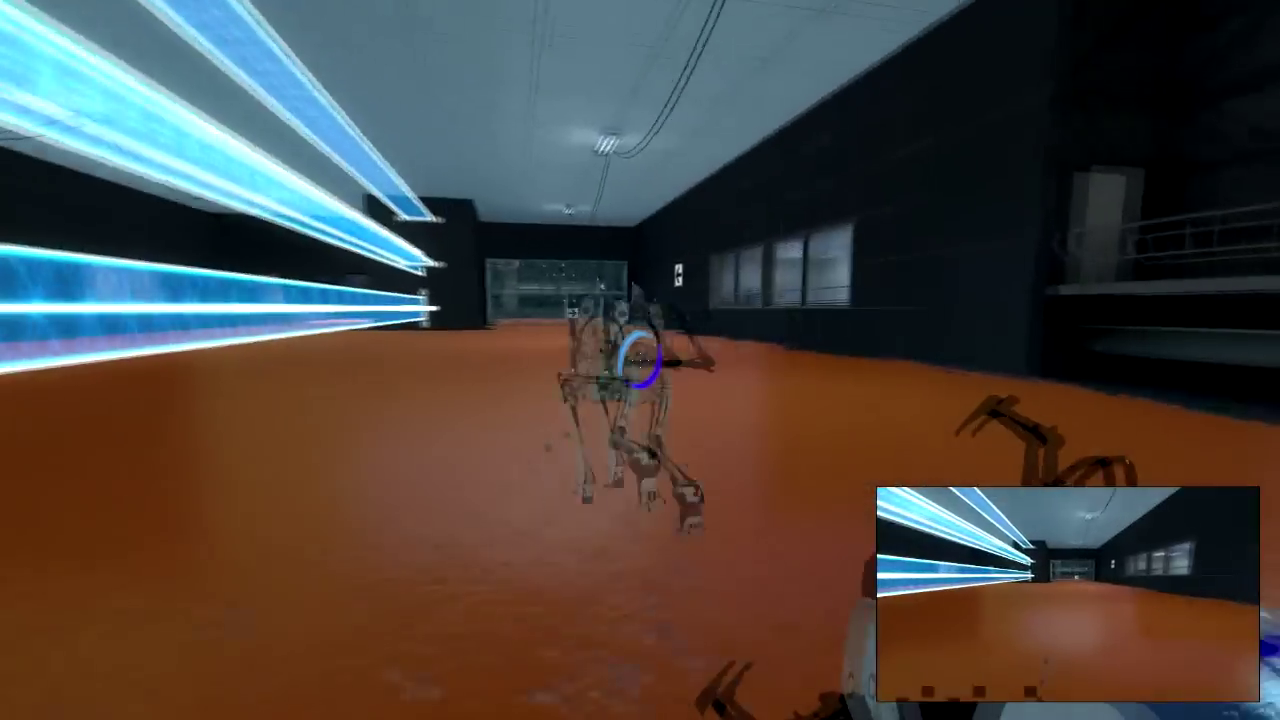
key("w")
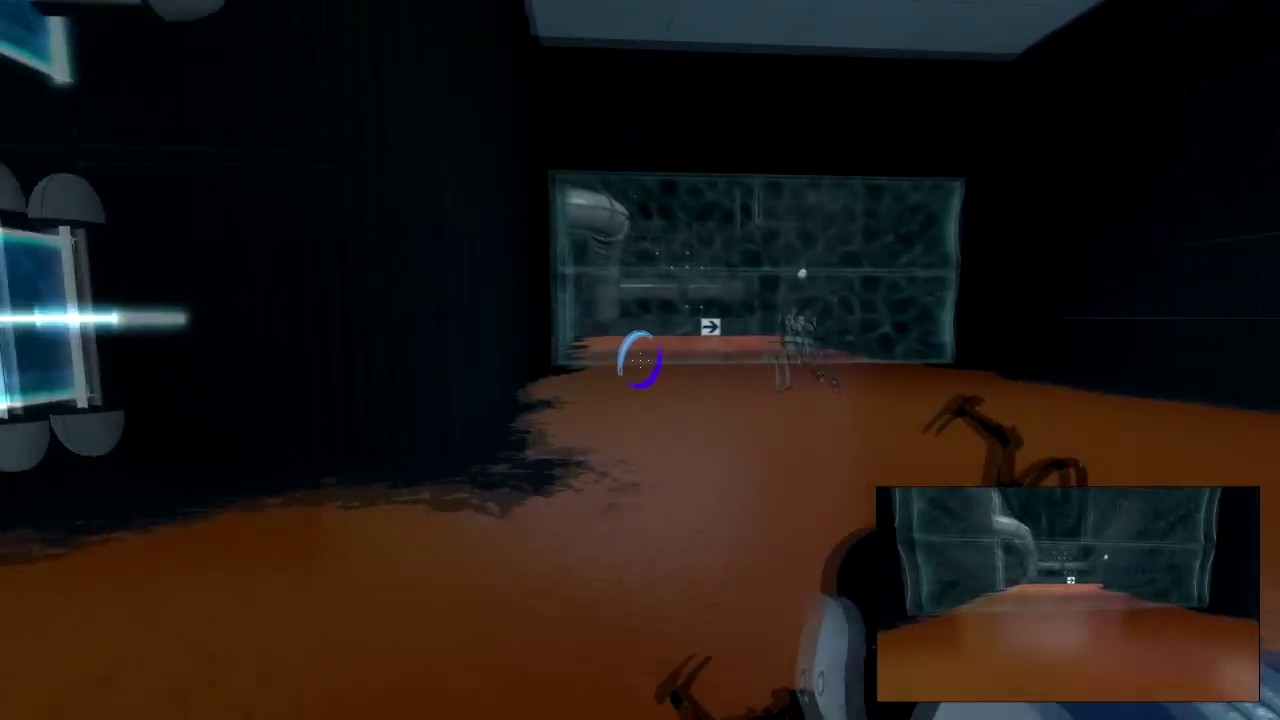
key("w")
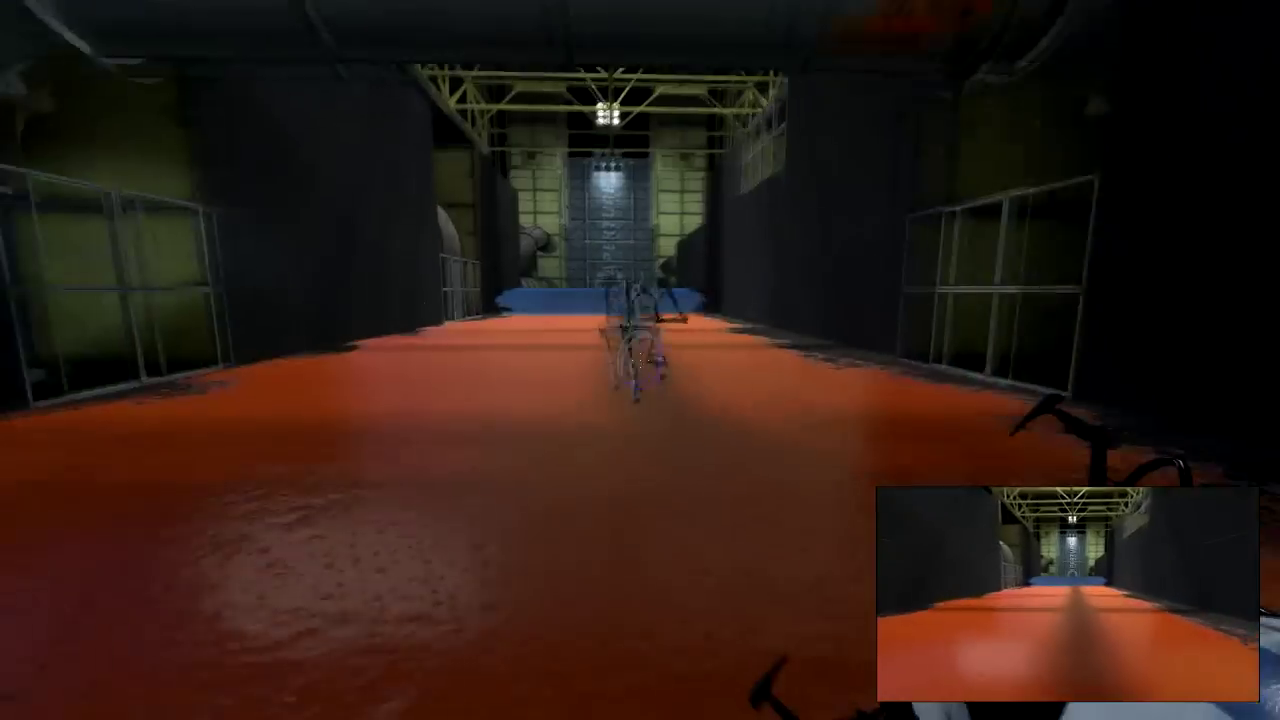
key("w")
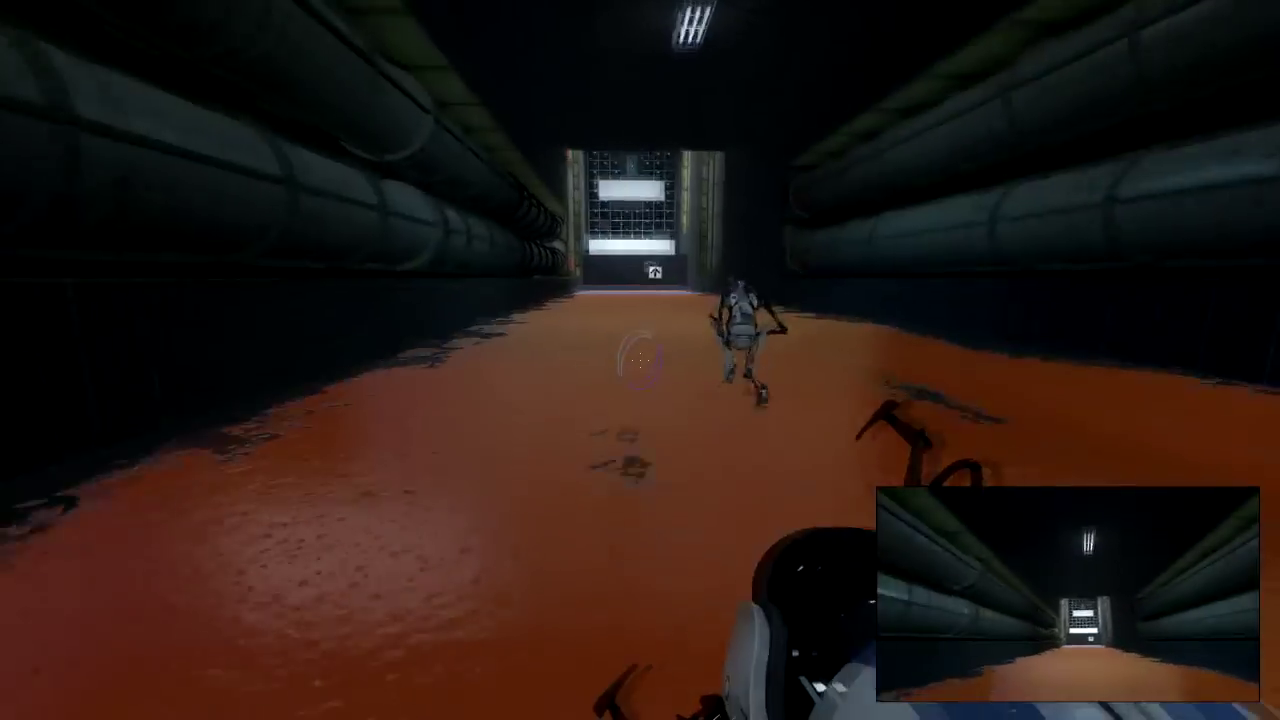
- Pass through the blue portal and race past Pump Station Alpha between the blue gel walls
key("w")
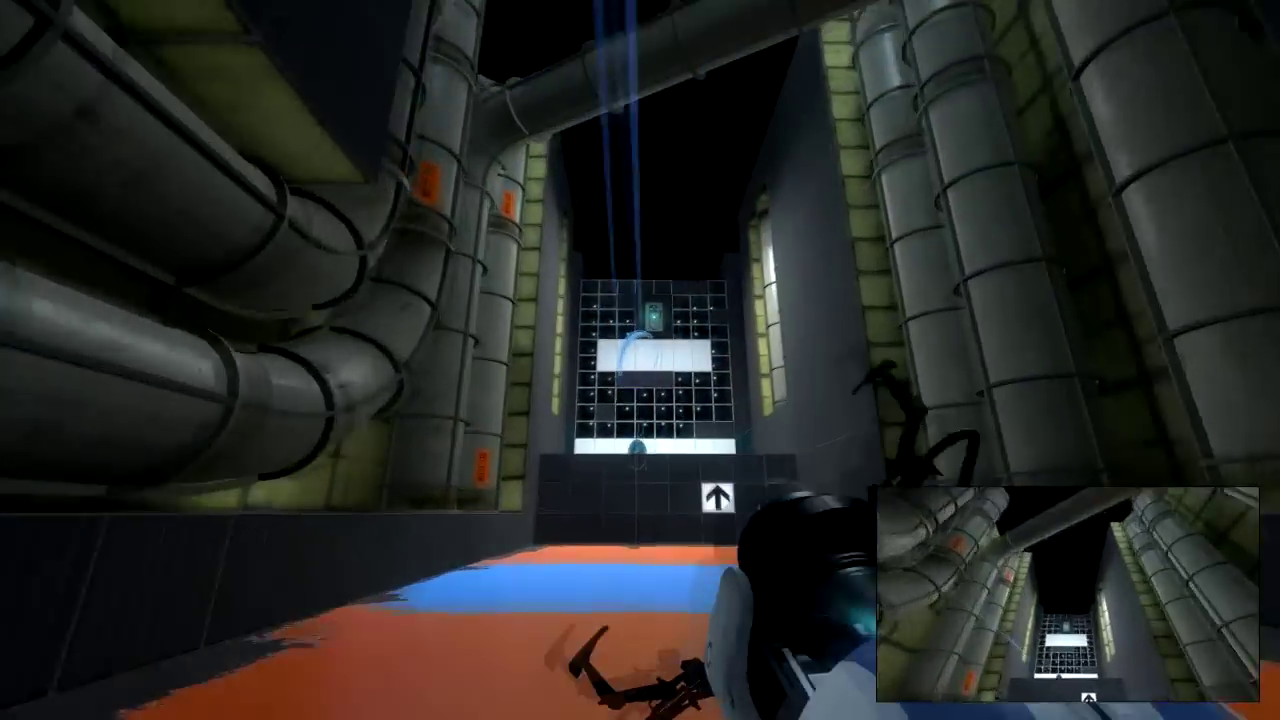
key("w")
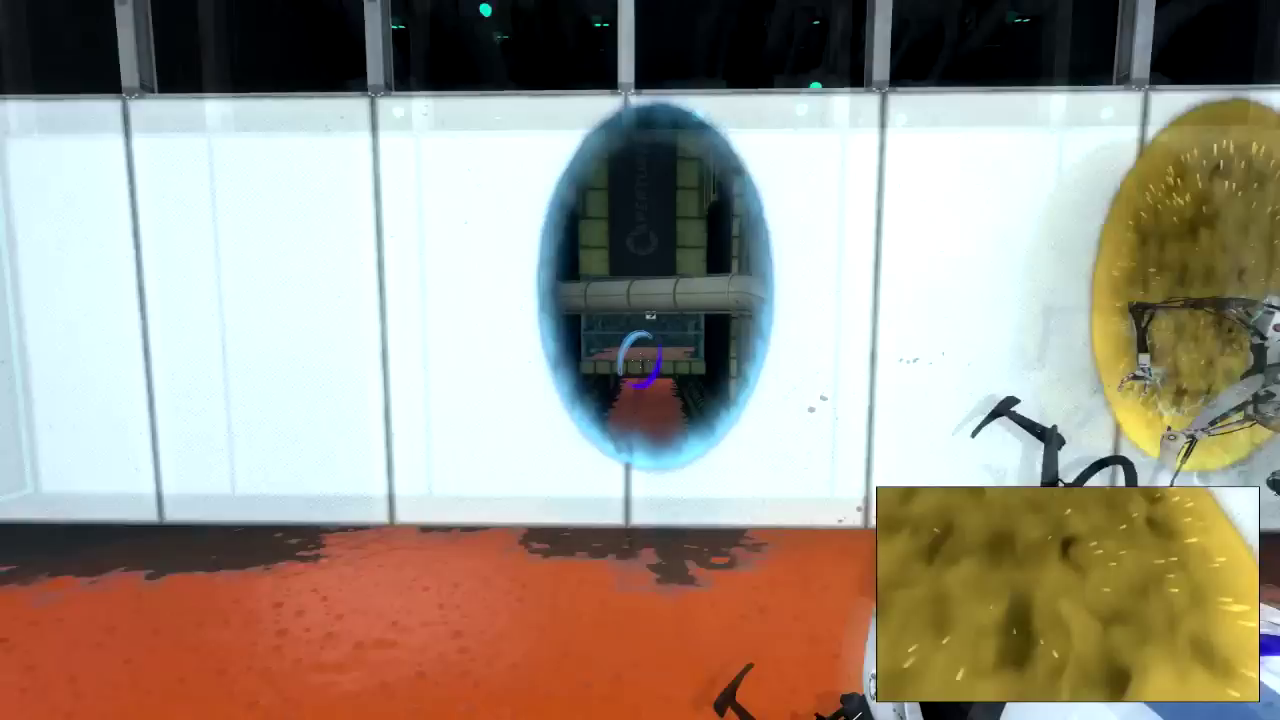
key("w")
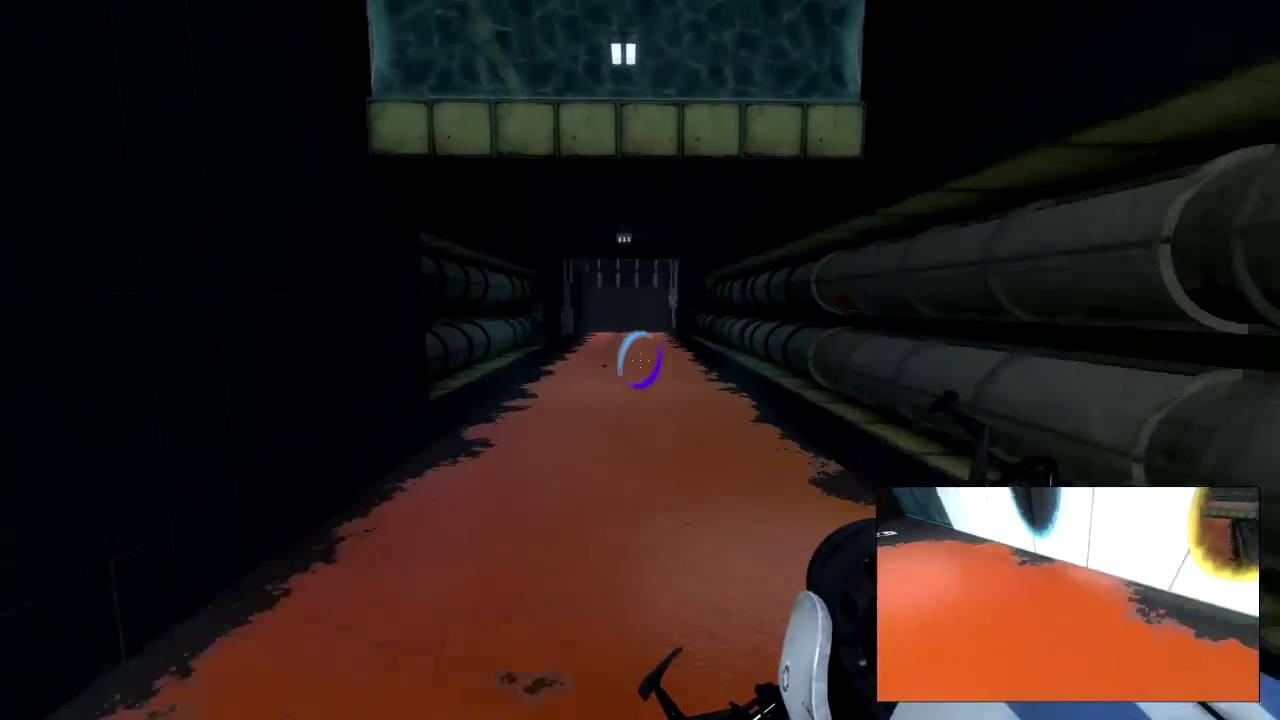
key("w")
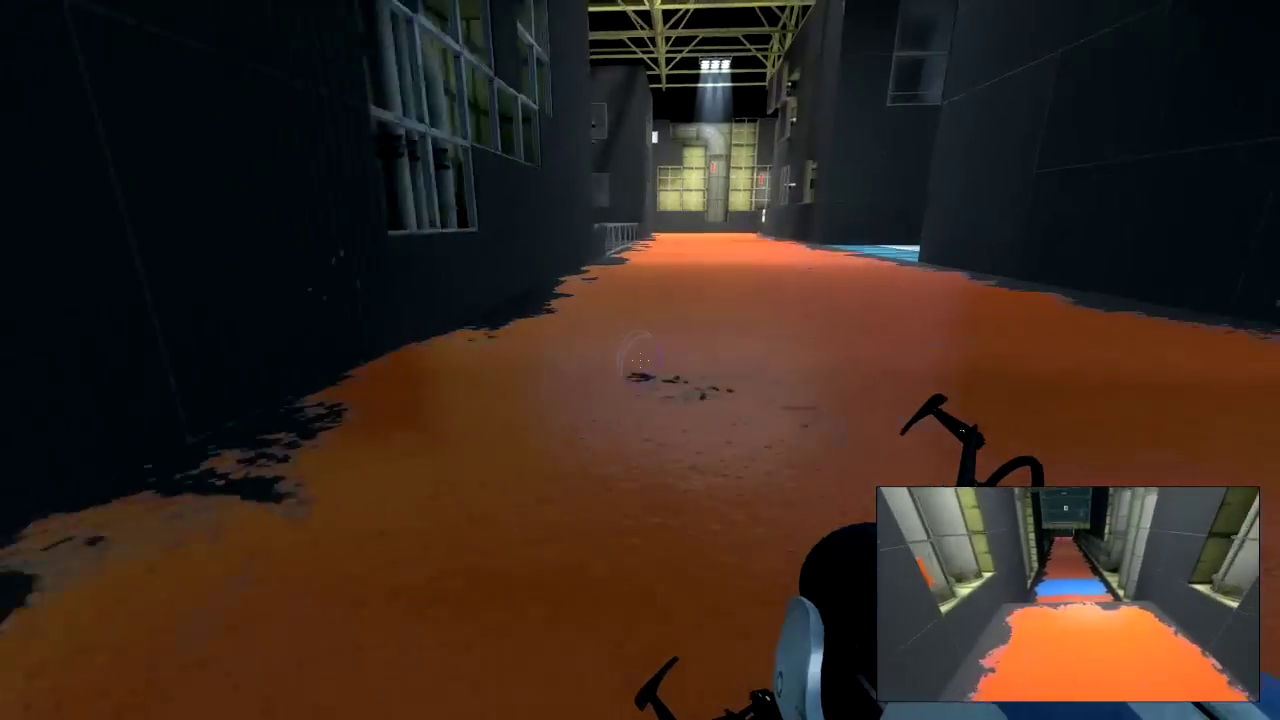
key("w")
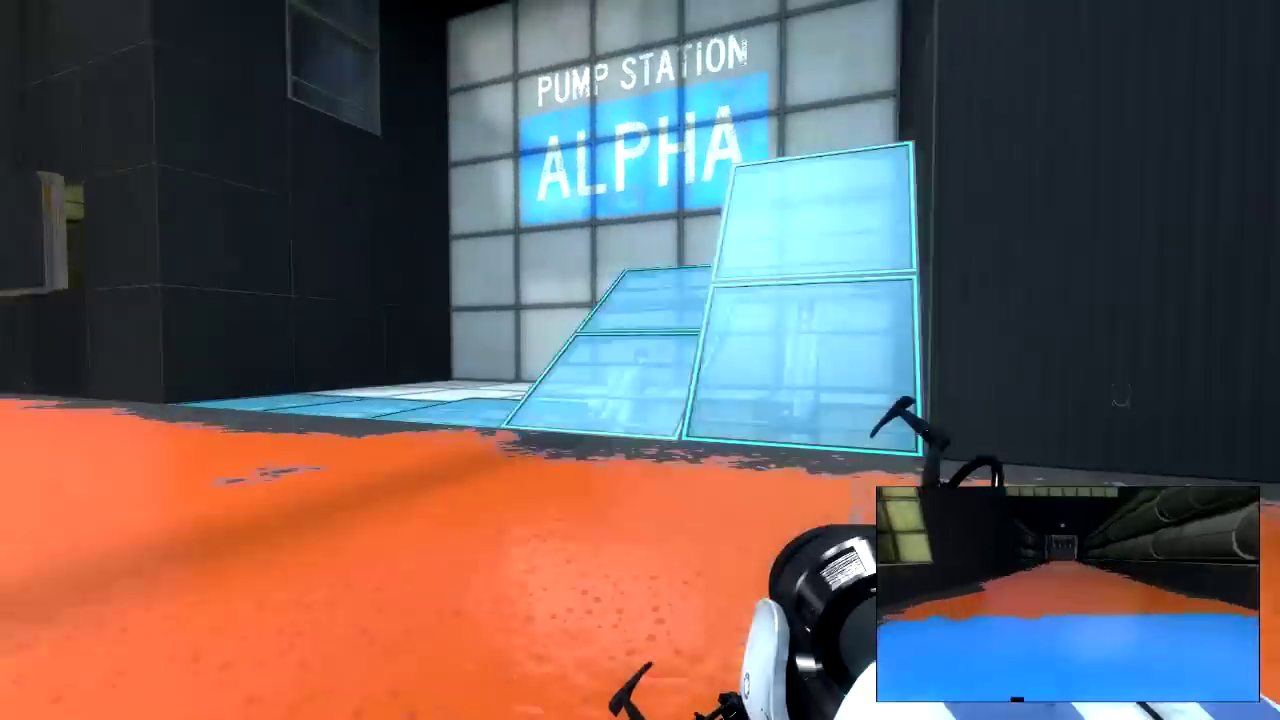
key("w")
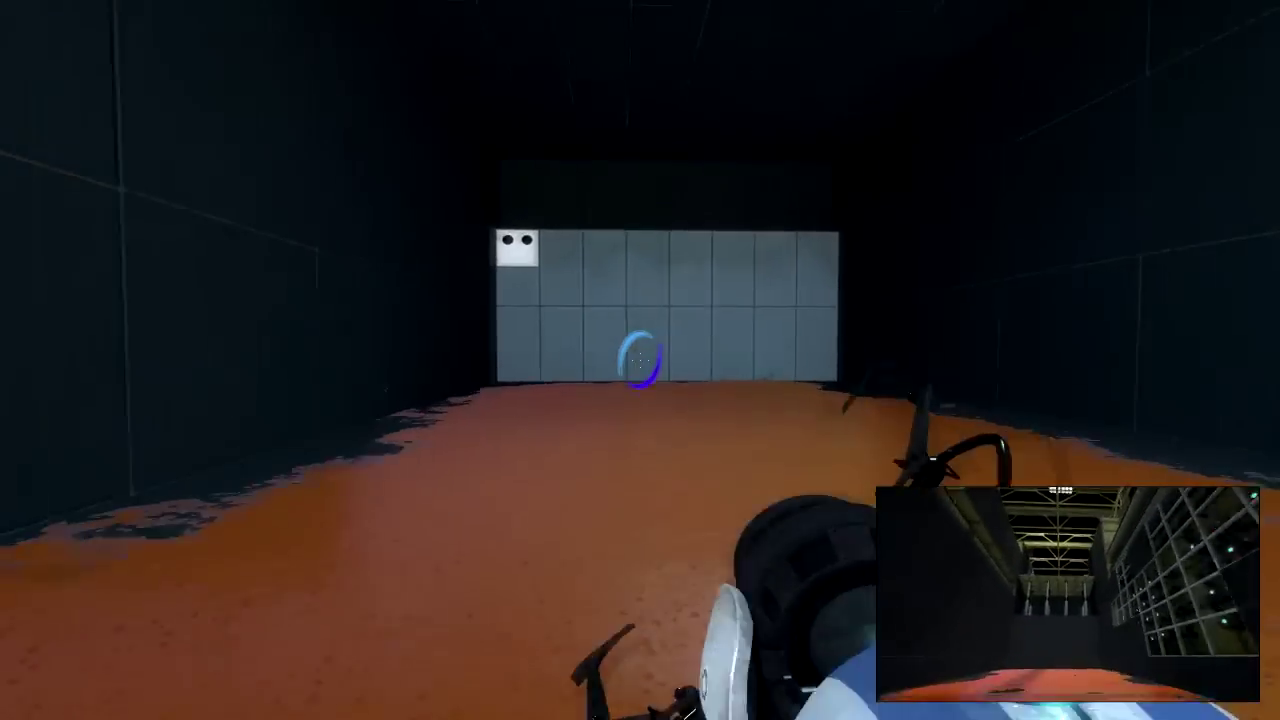
key("w")
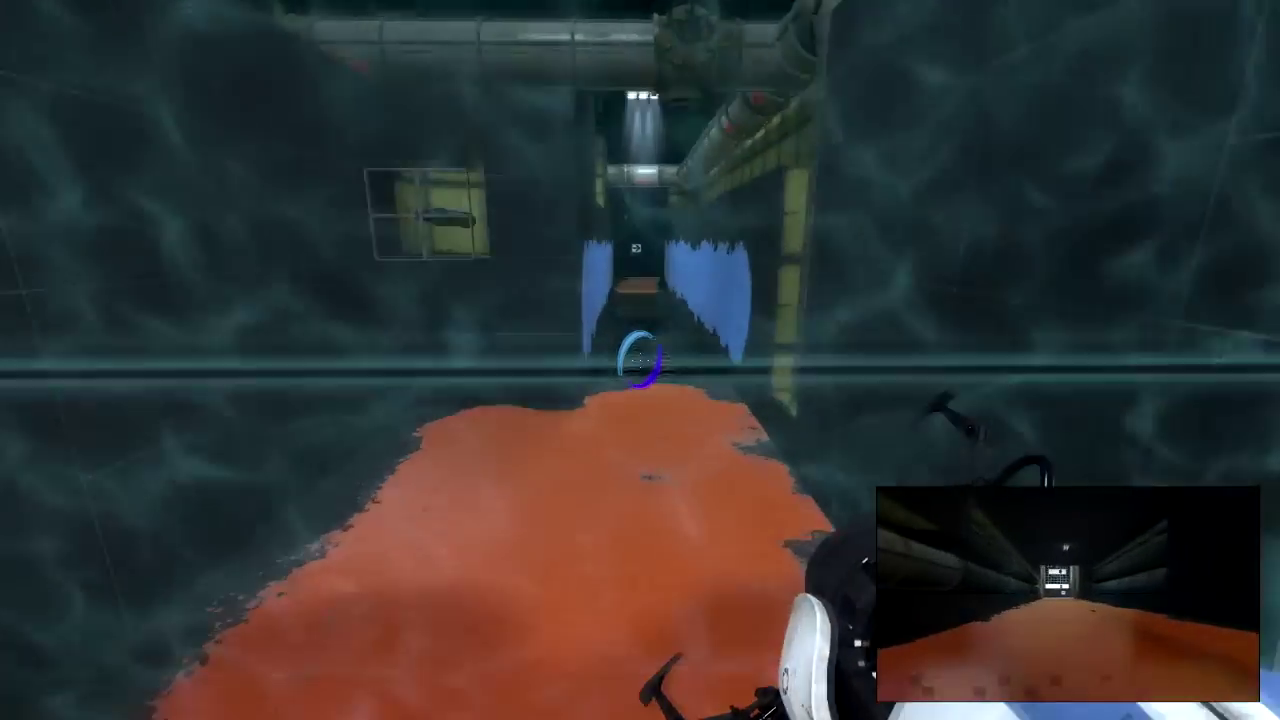
key("w")
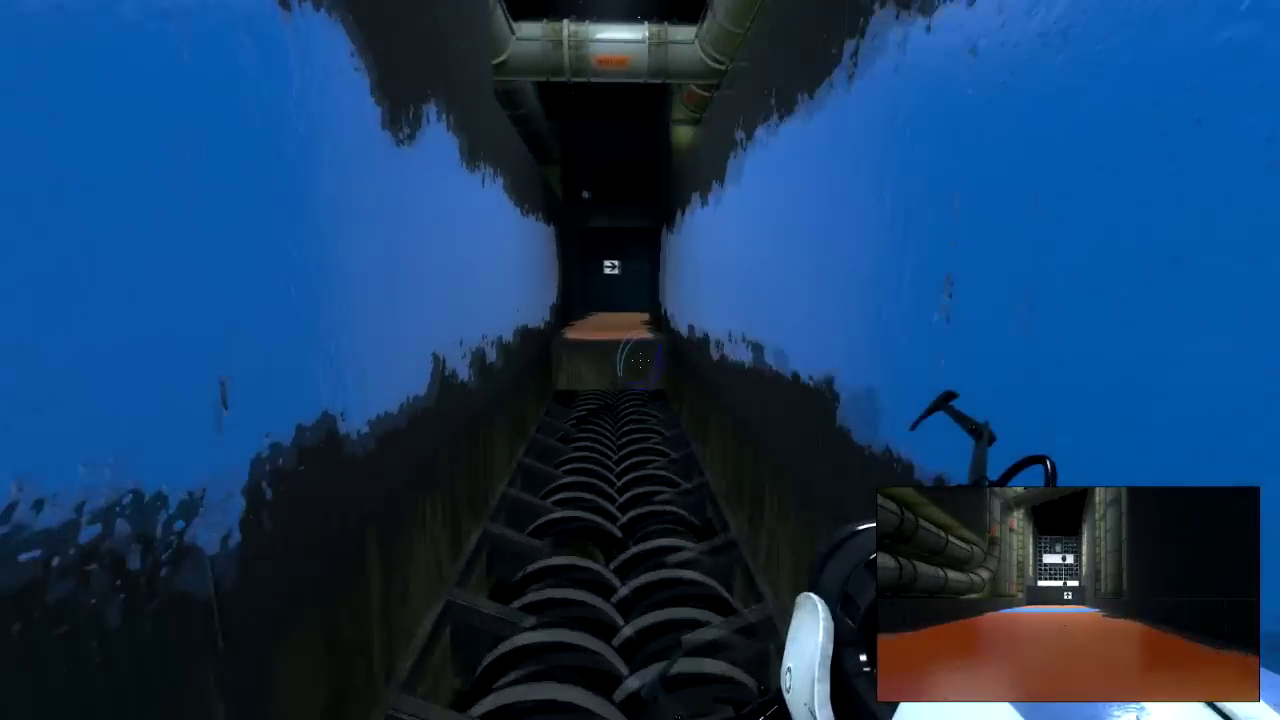
key("w")
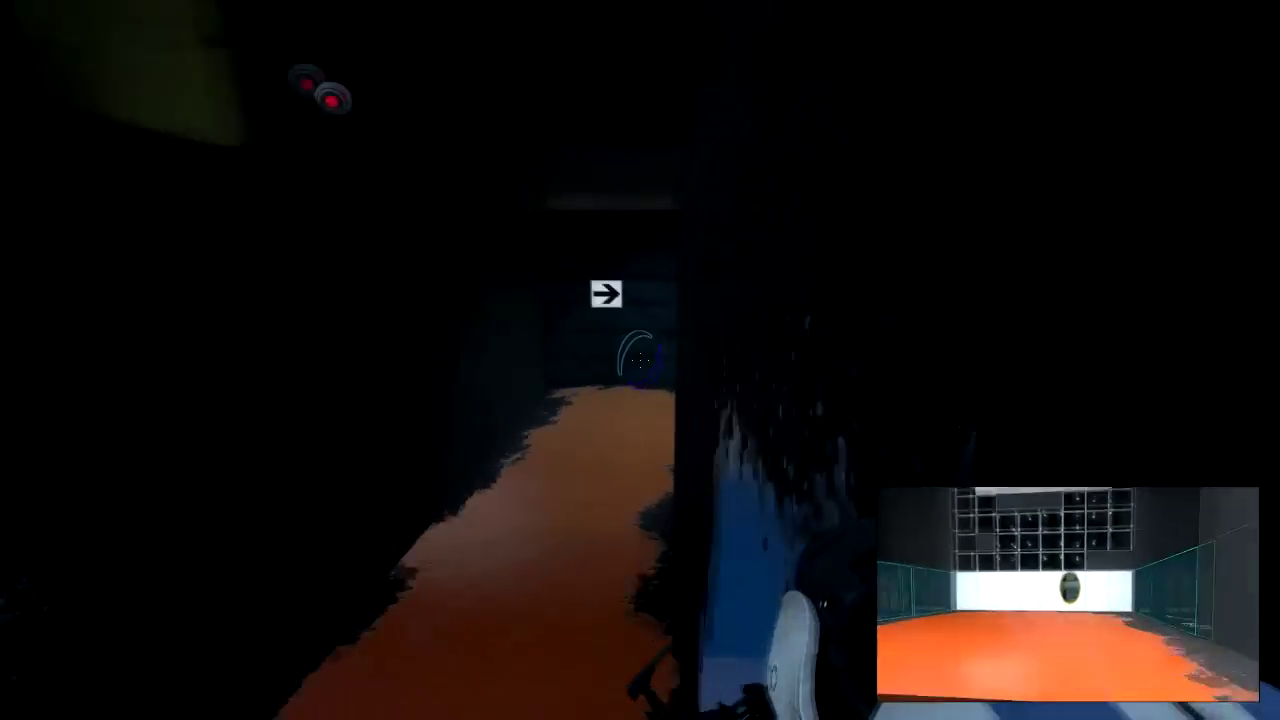
key("w")
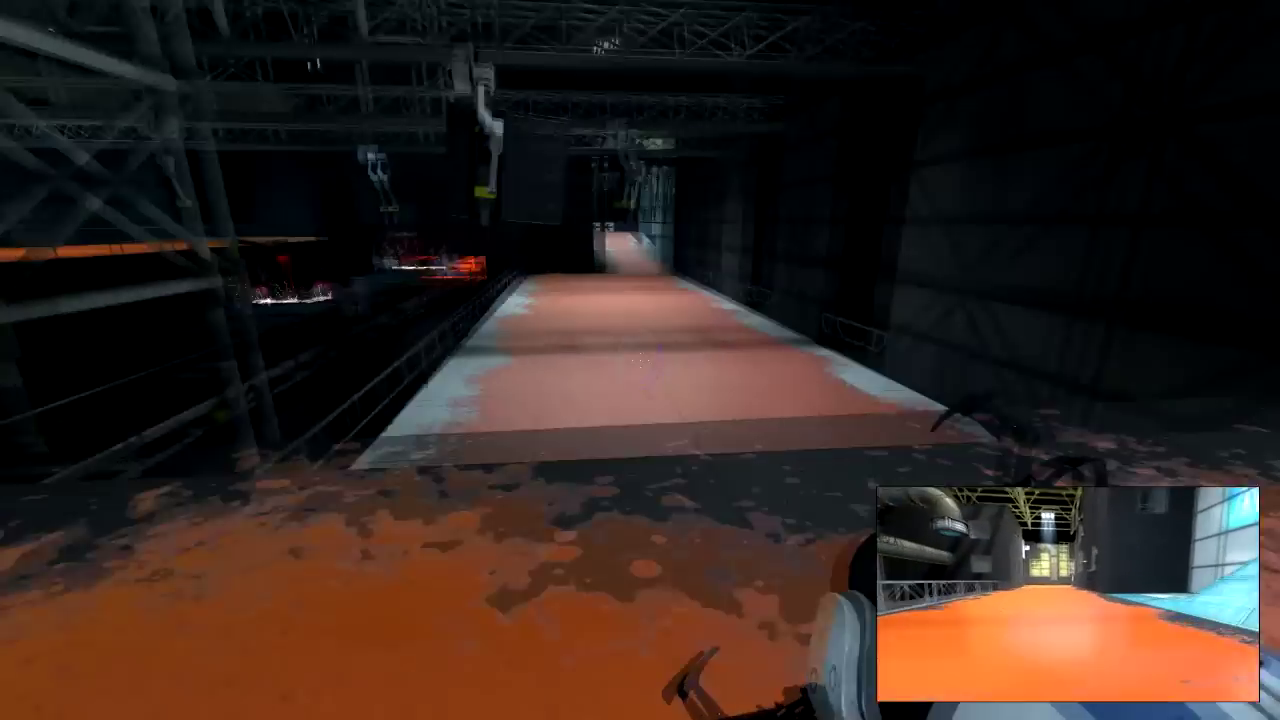
- Run the long orange gel runway, place a portal on the white wall, and launch into the industrial room
key("w")
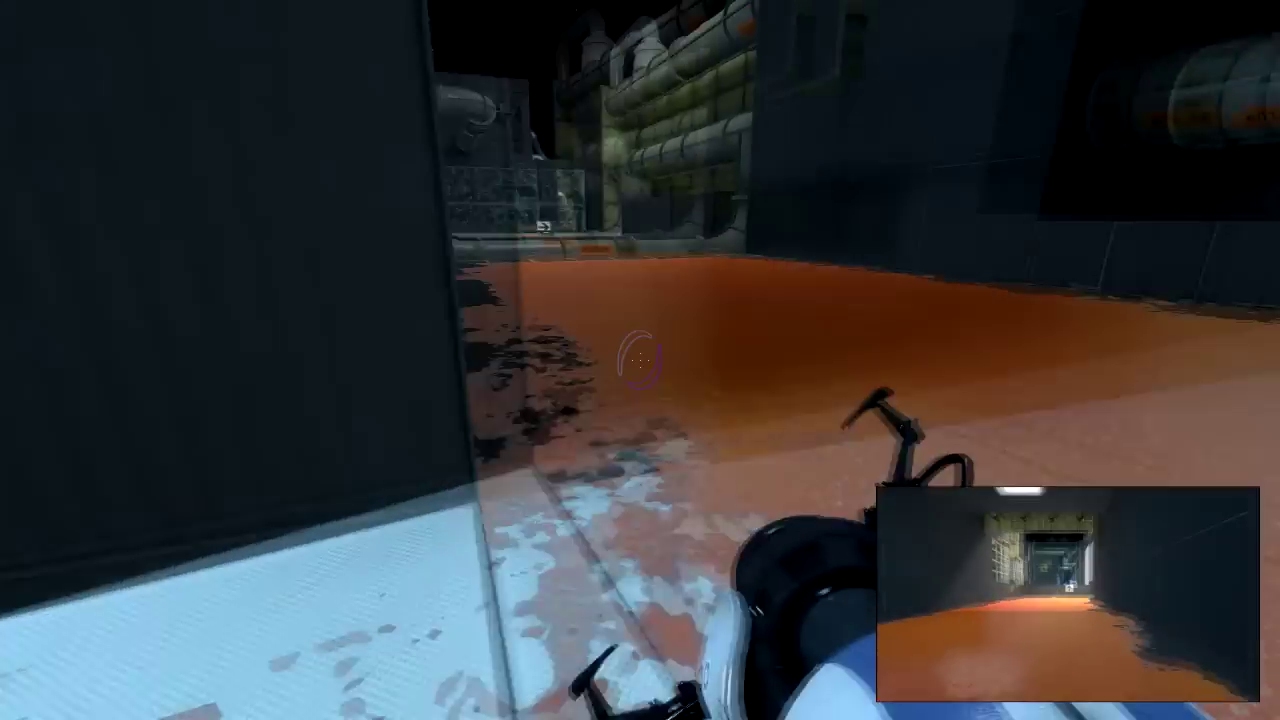
key("w")
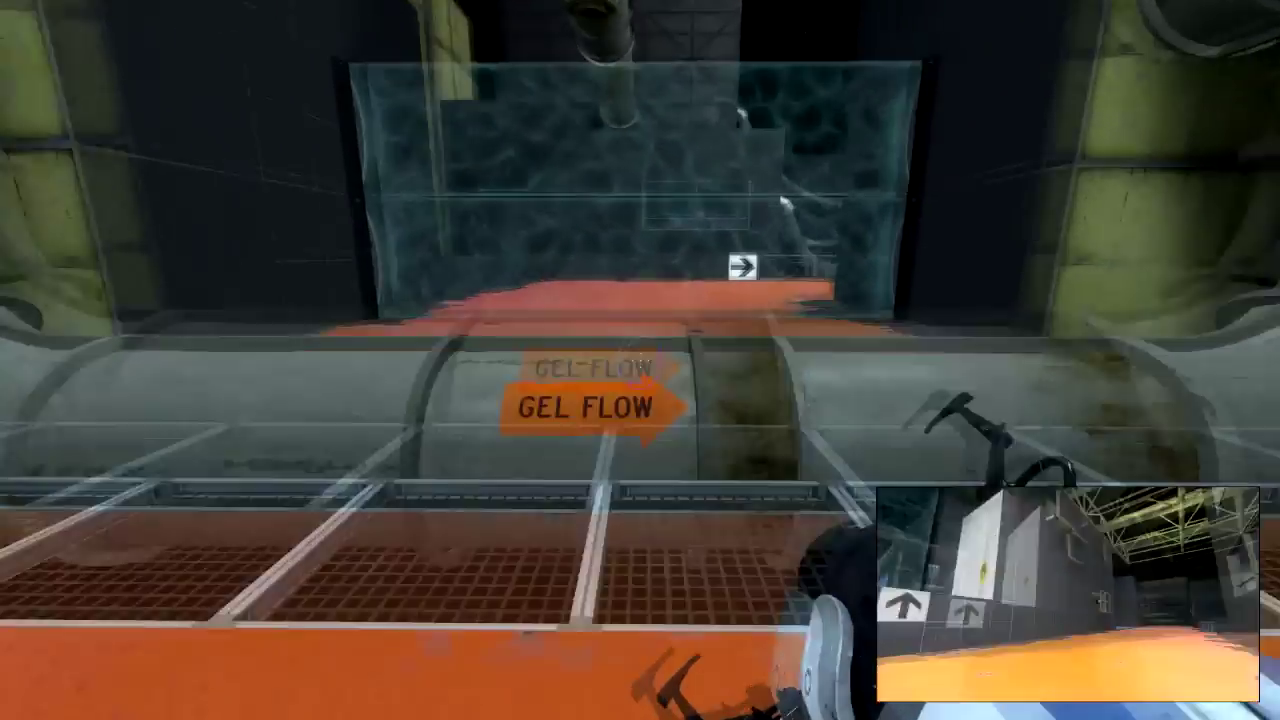
key("w")
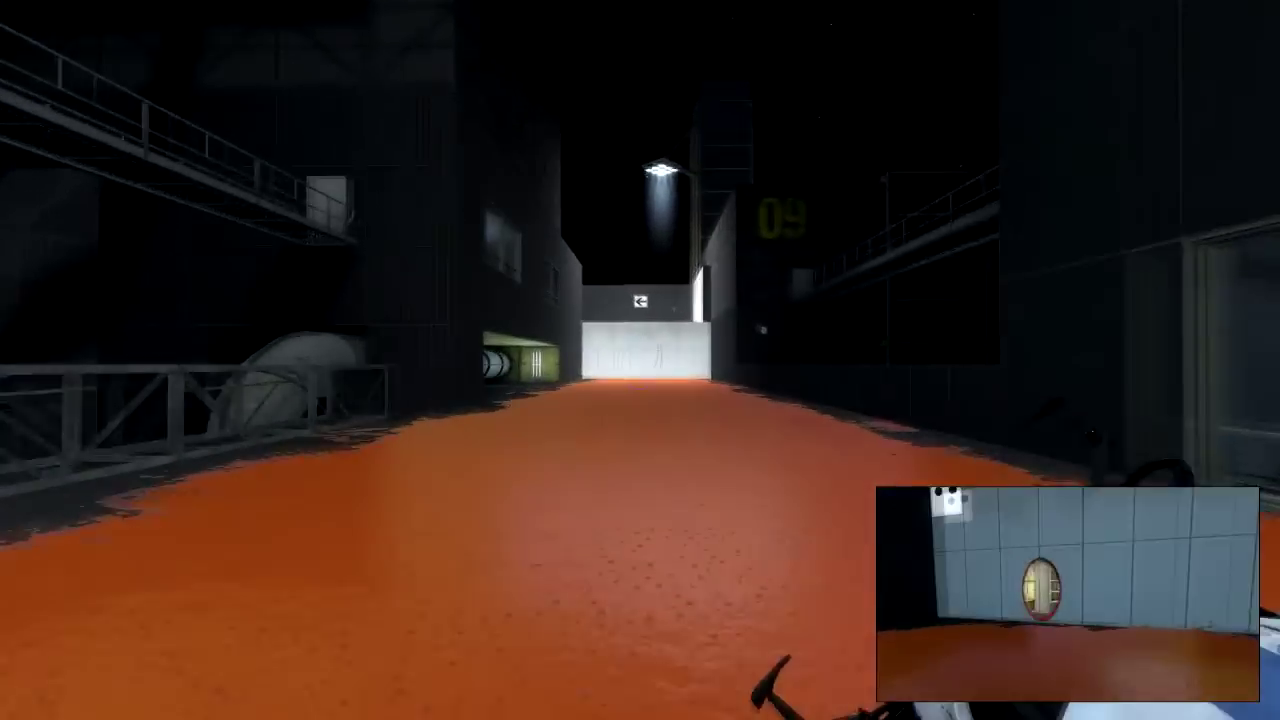
key("w")
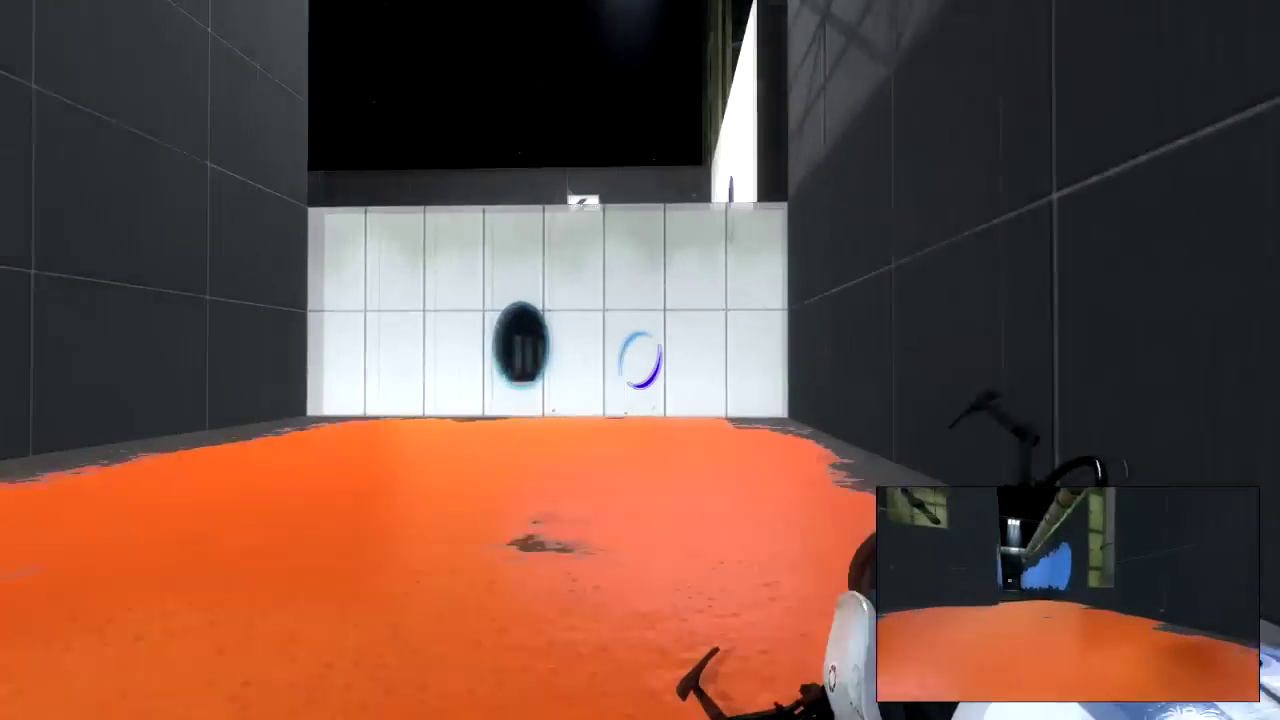
left_click(640, 360)
key("w")
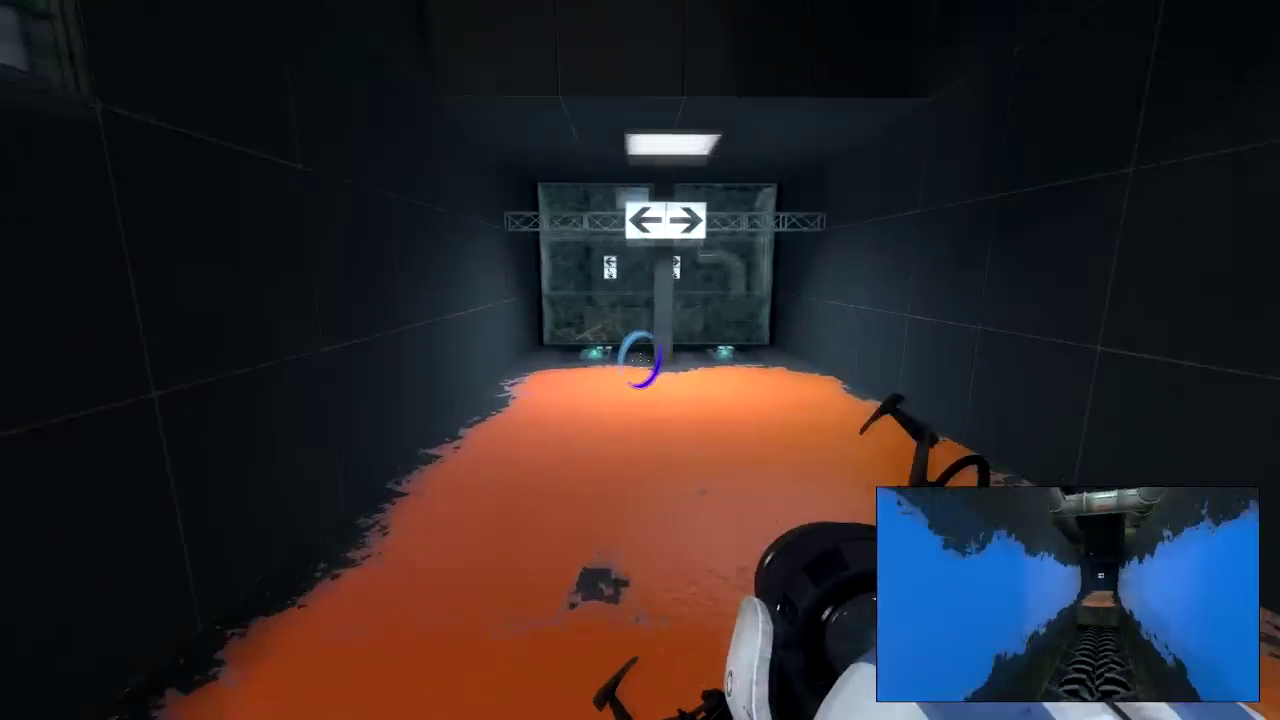
key("w")
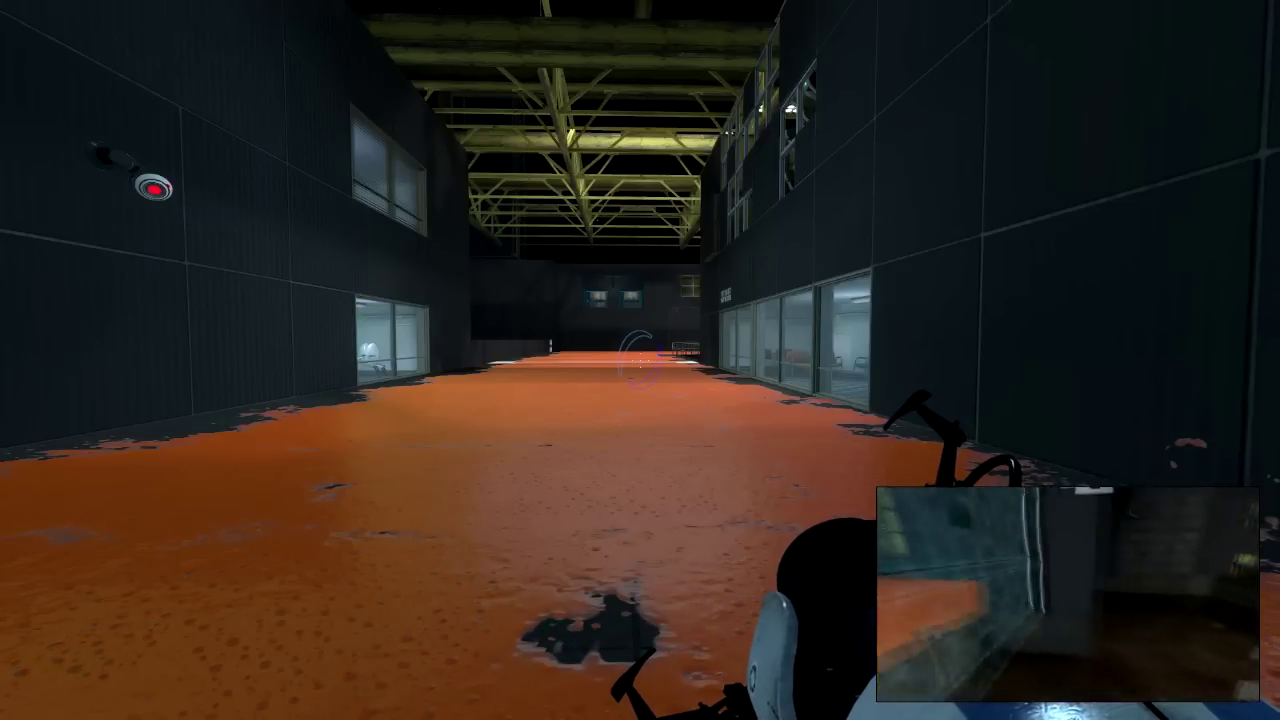
- Run the final lap through the orange gel room and up the stairs into the scoreboard hall
key("w")
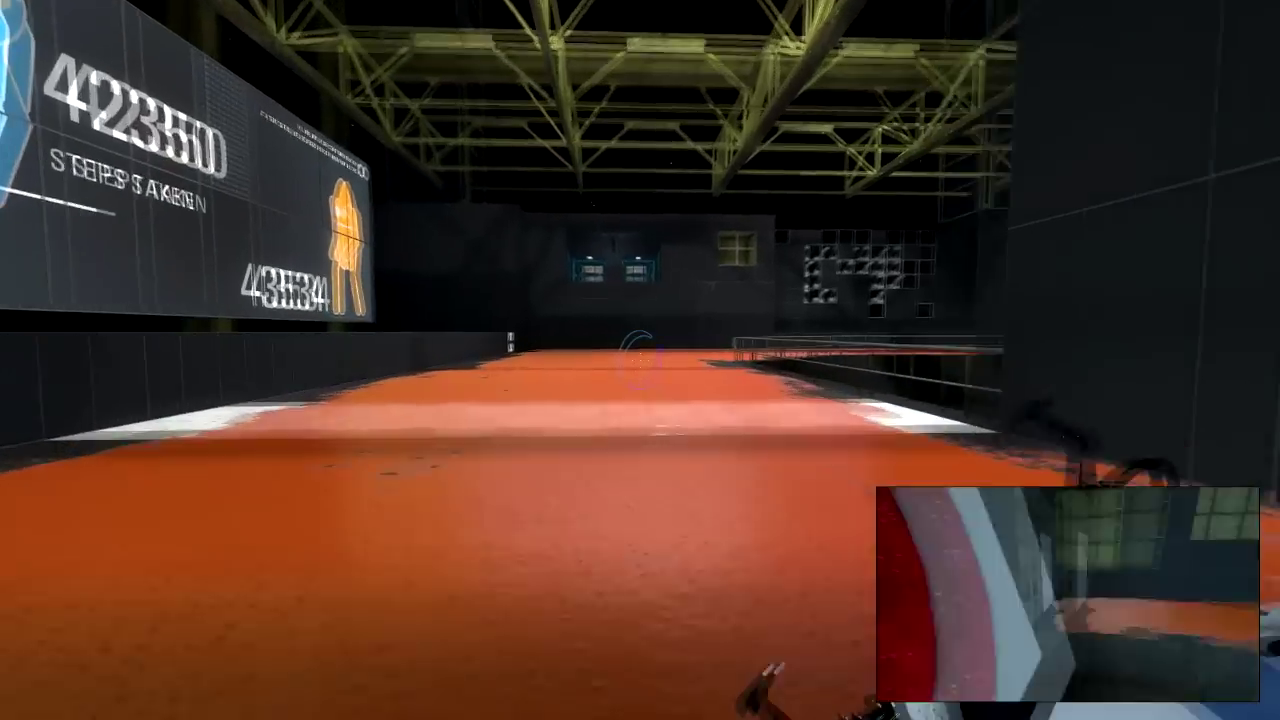
key("w")
key("w")
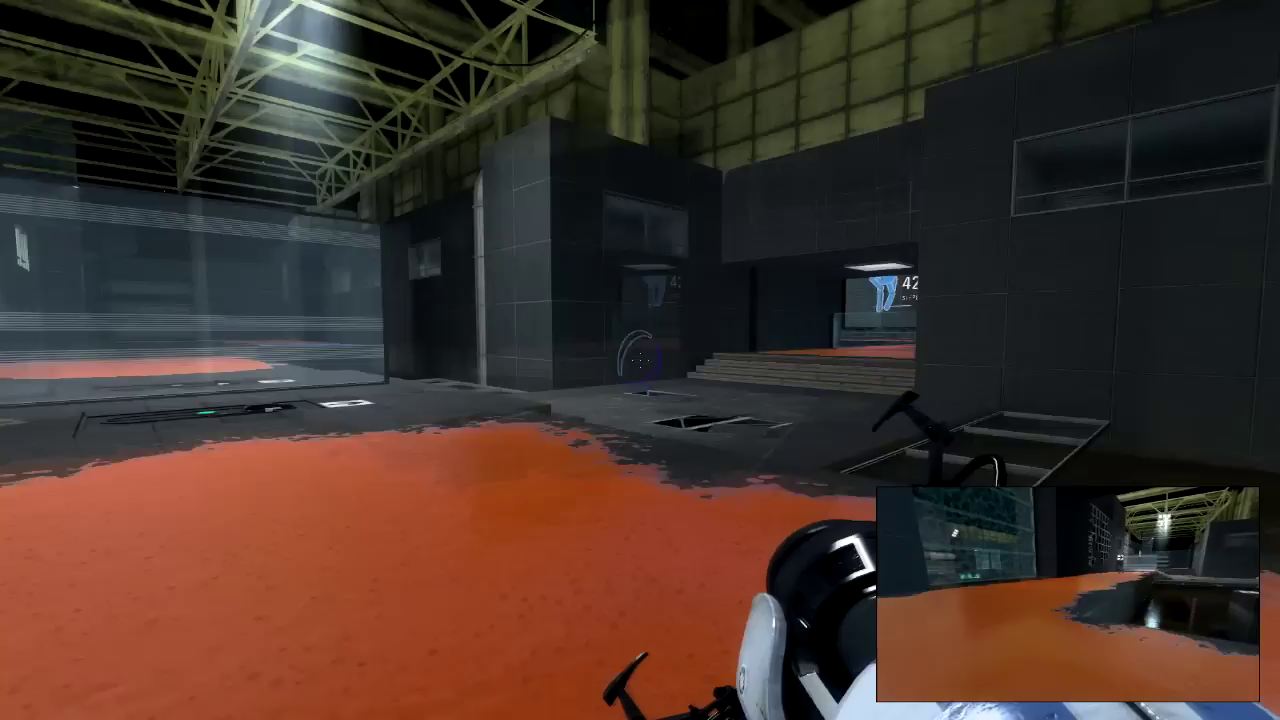
key("w")
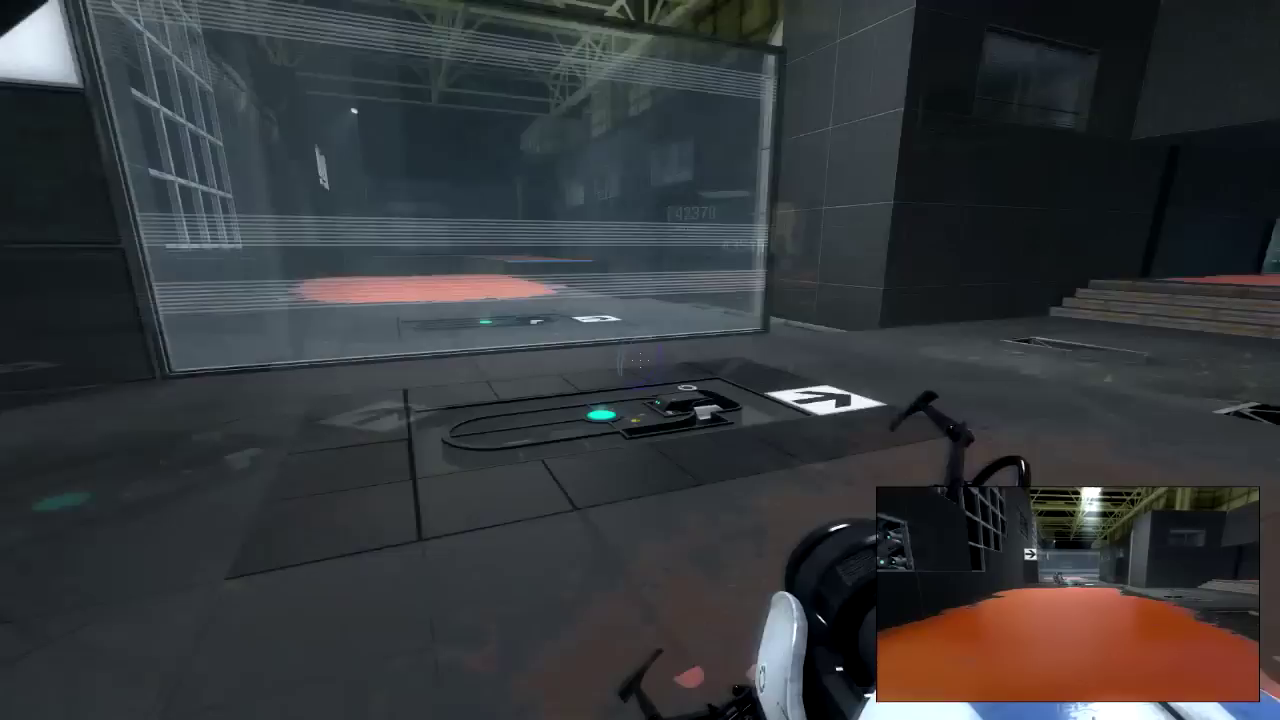
key("w")
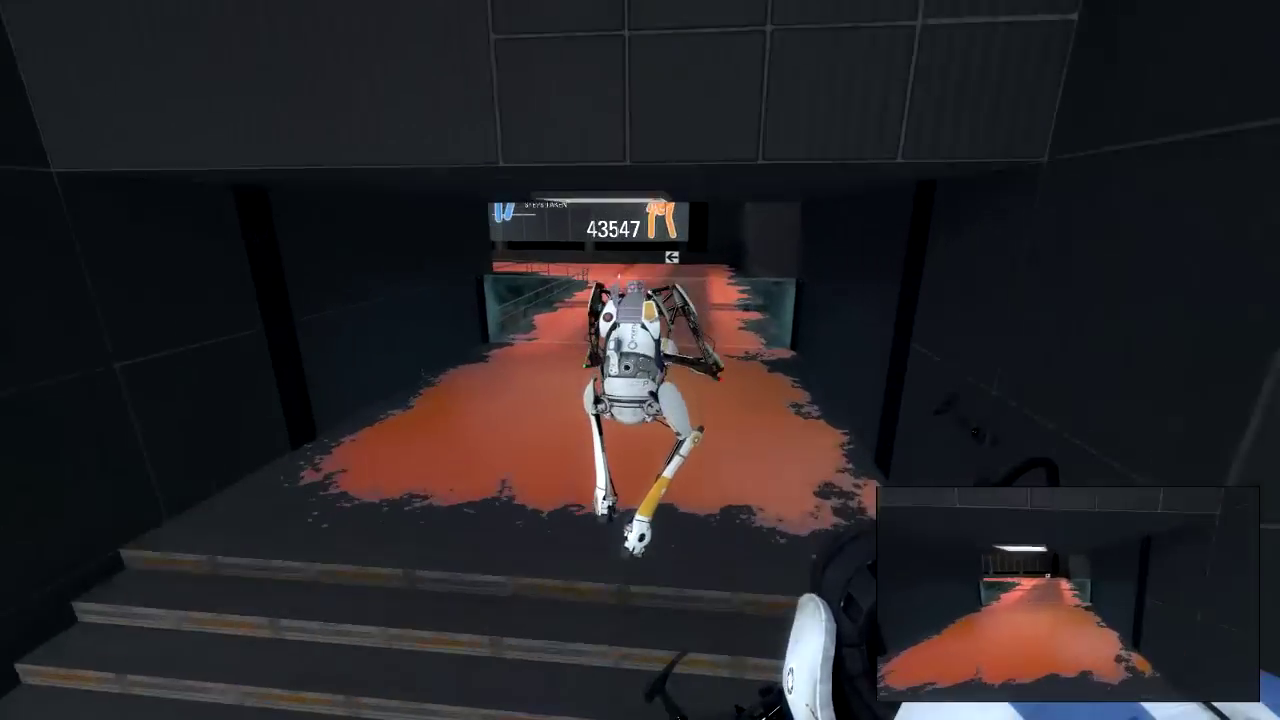
key("w")
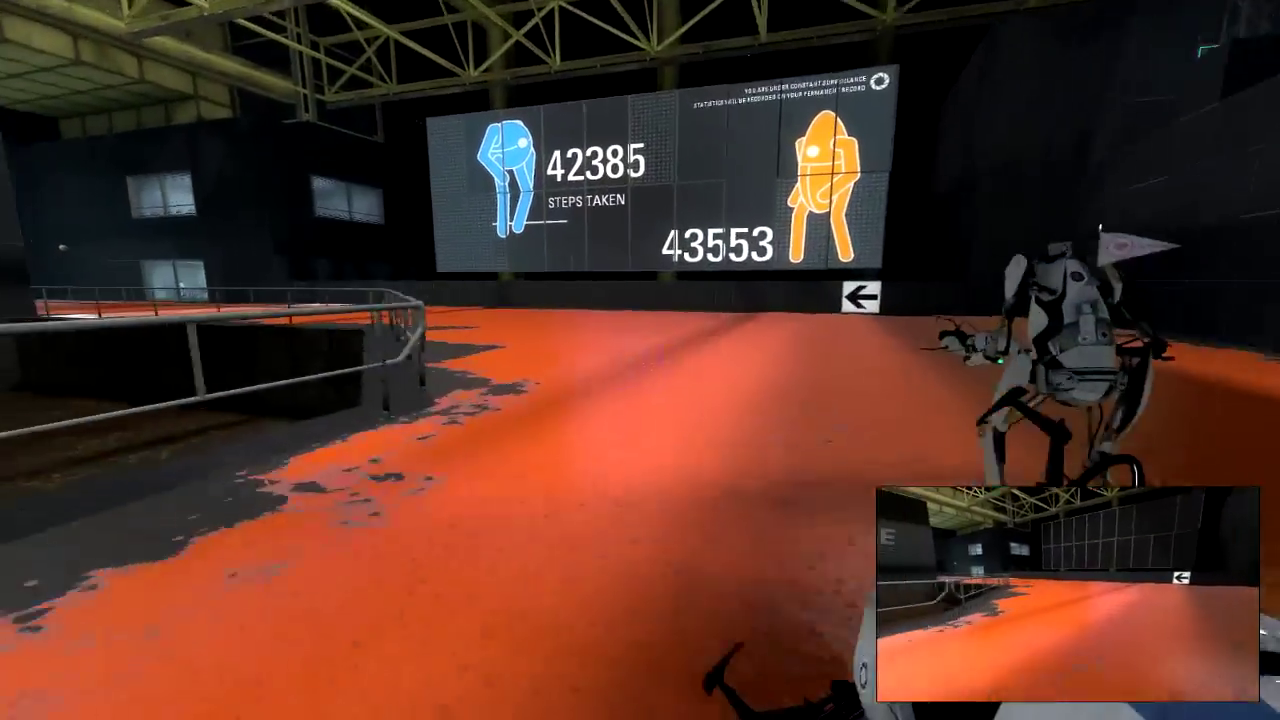
- Sprint along the gel into the finish room and stand beside the podium
key("w")
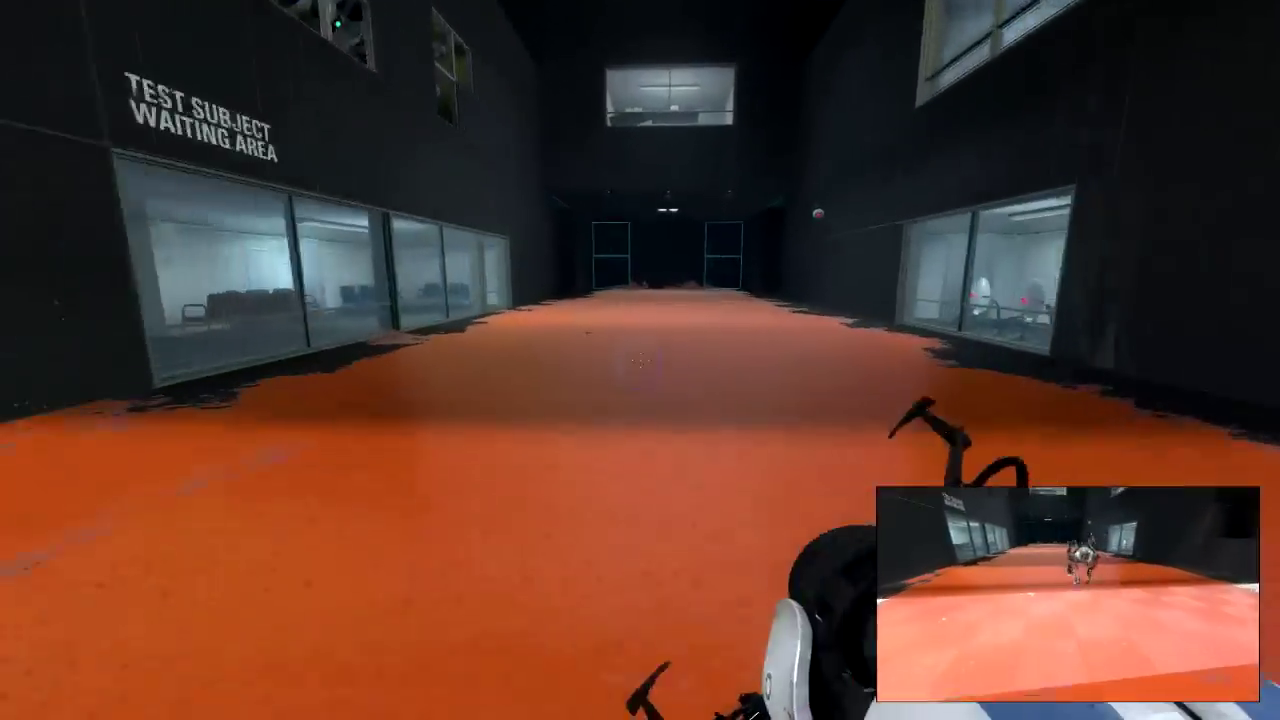
key("w")
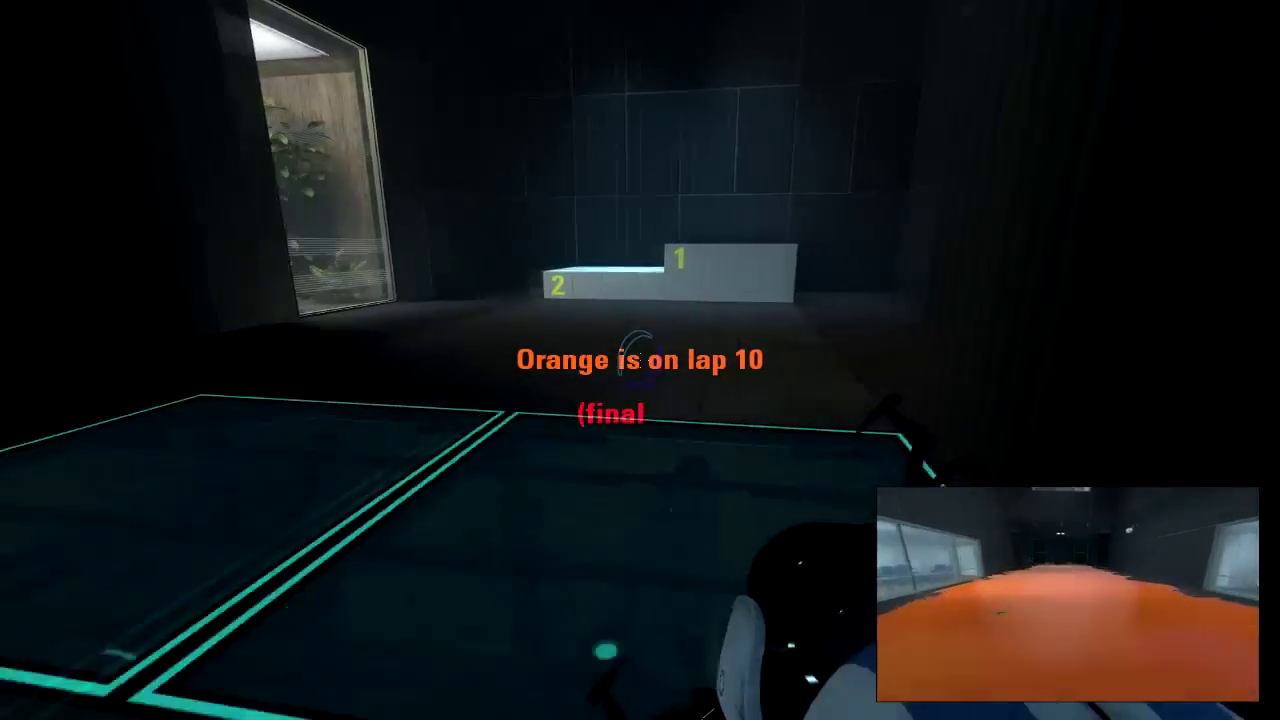
key("w")
key("w")
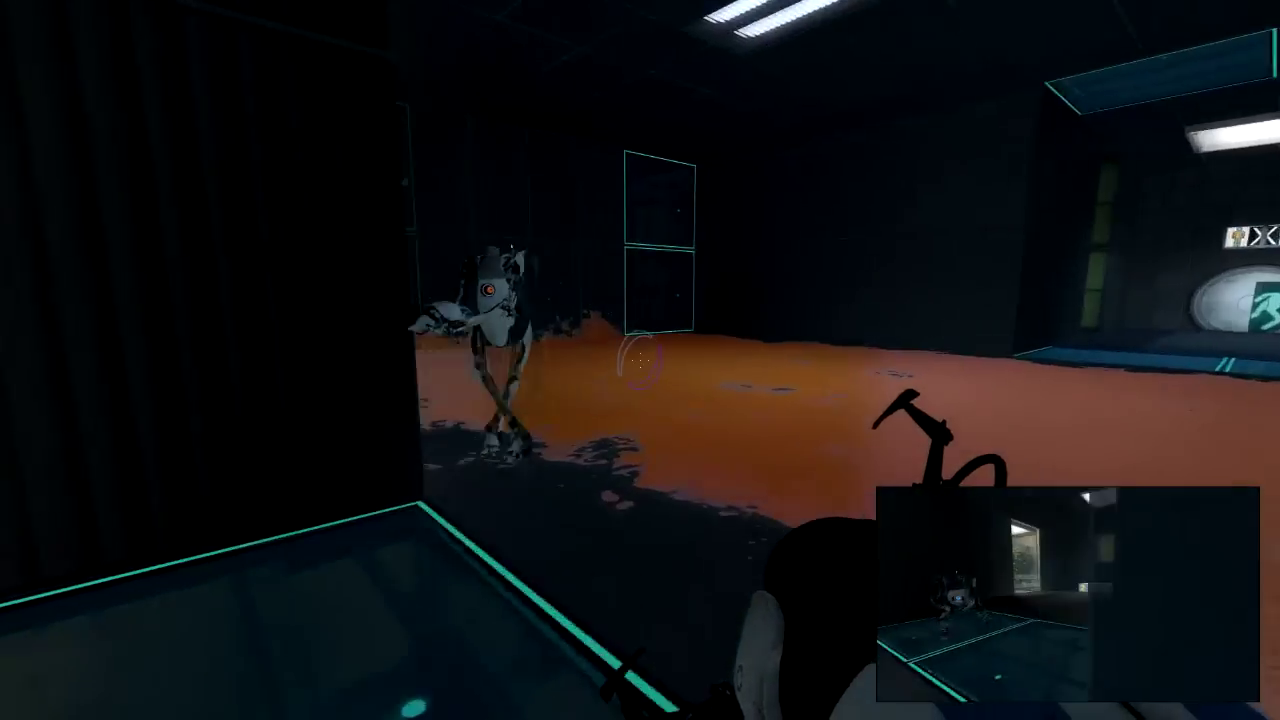
key("w")
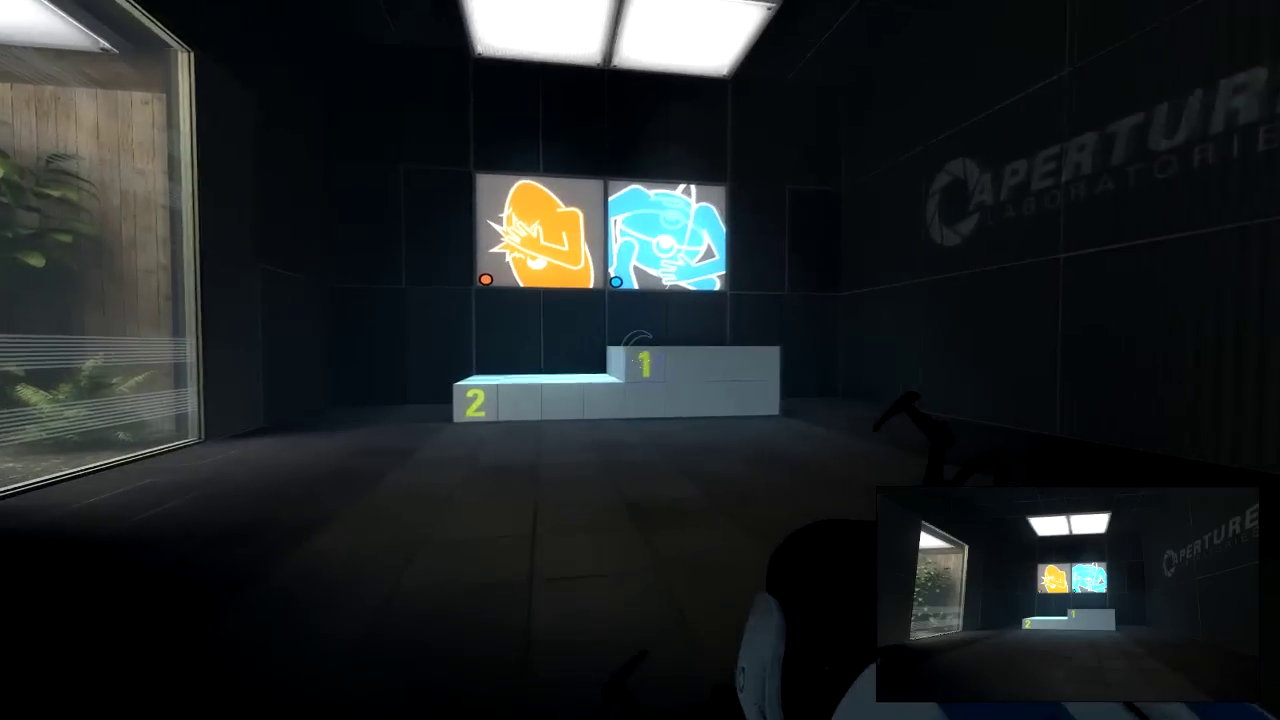
key("w")
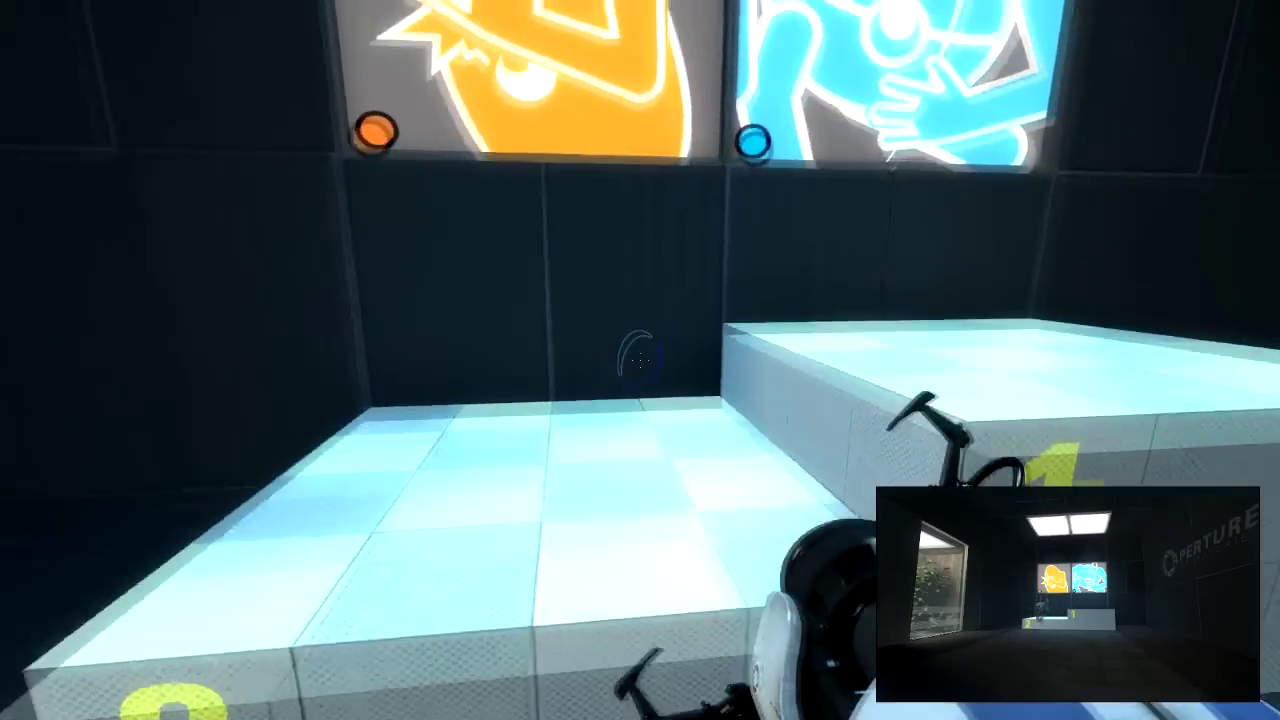
key("w")
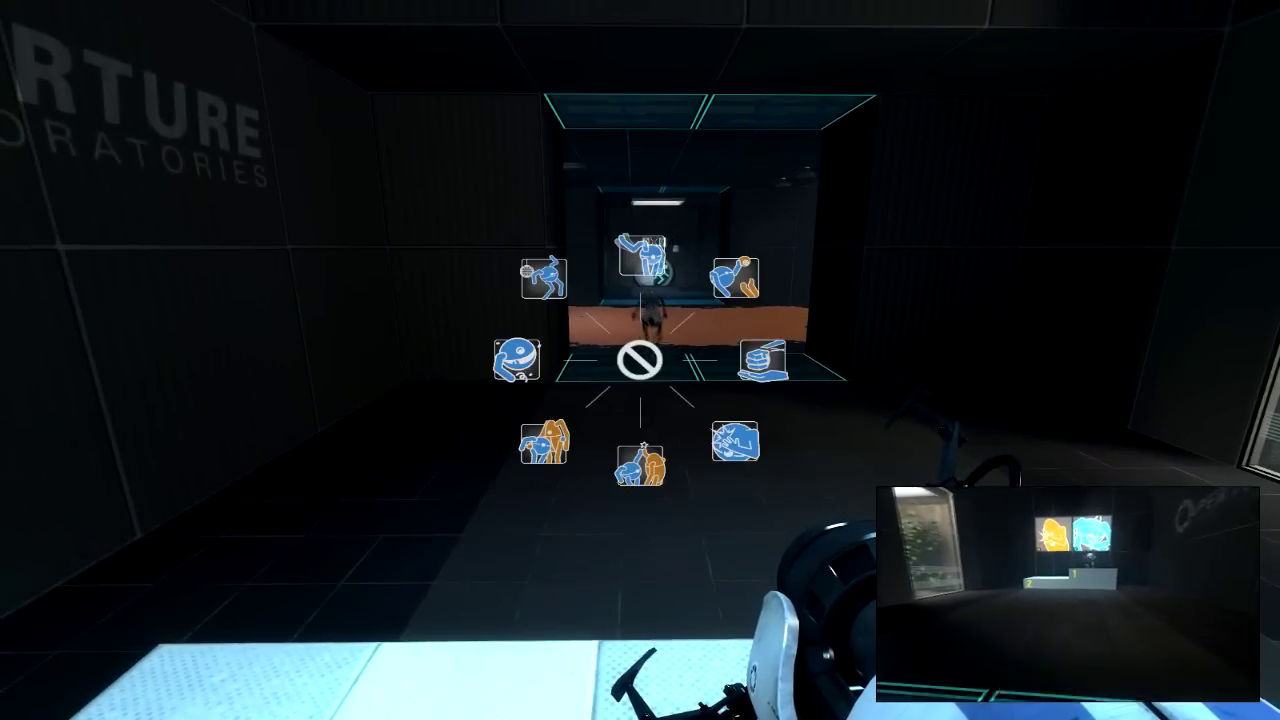
- Perform two celebratory gestures at the podium, then give Gelocity a thumbs-up
left_click(543, 278)
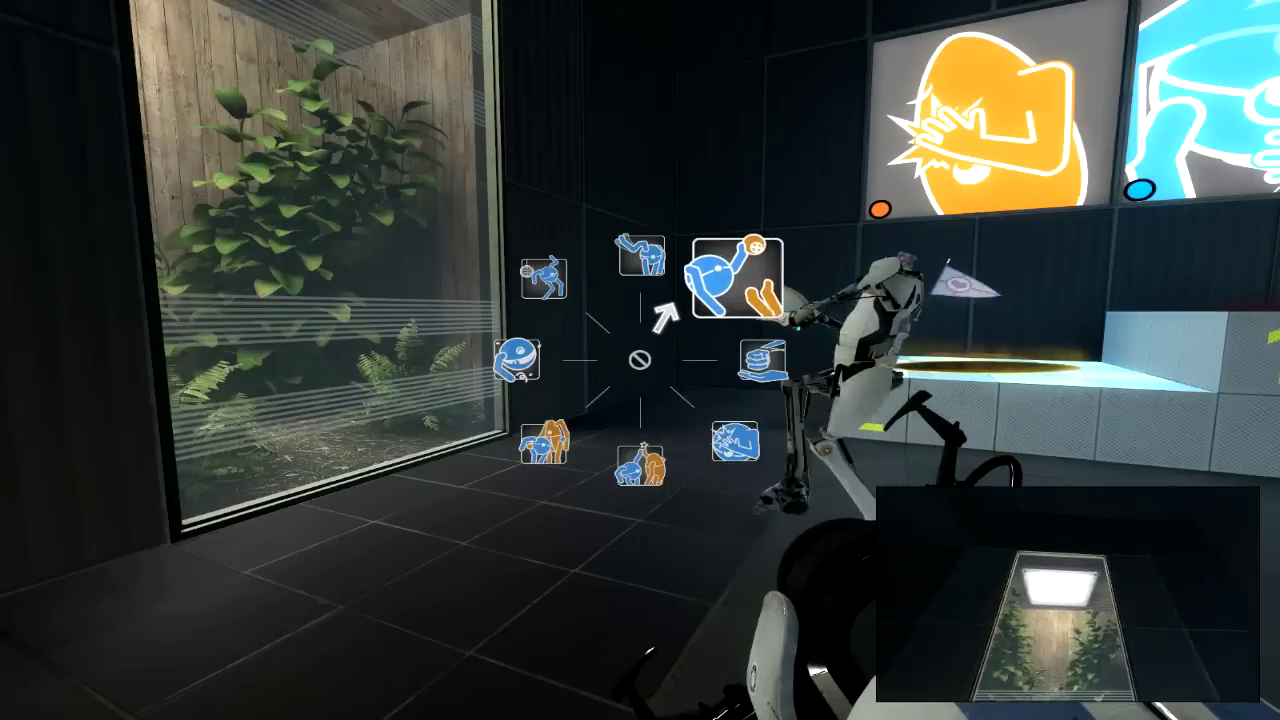
left_click(736, 278)
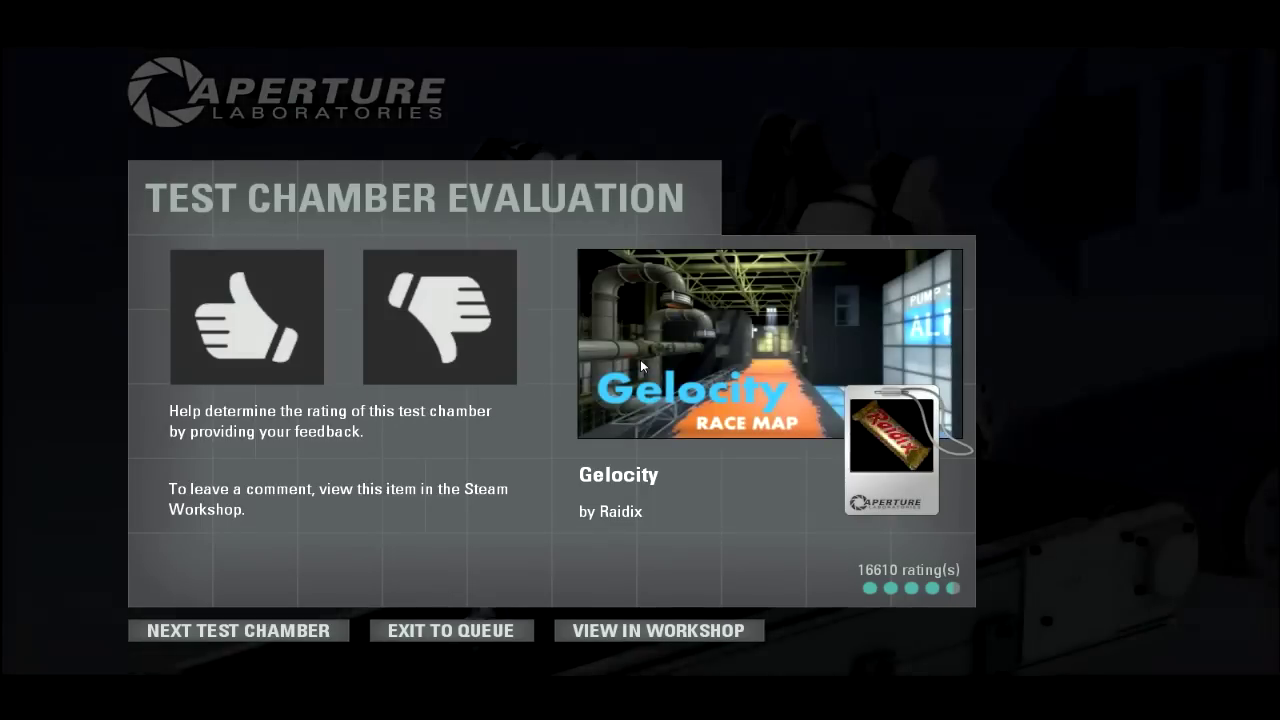
left_click(241, 298)
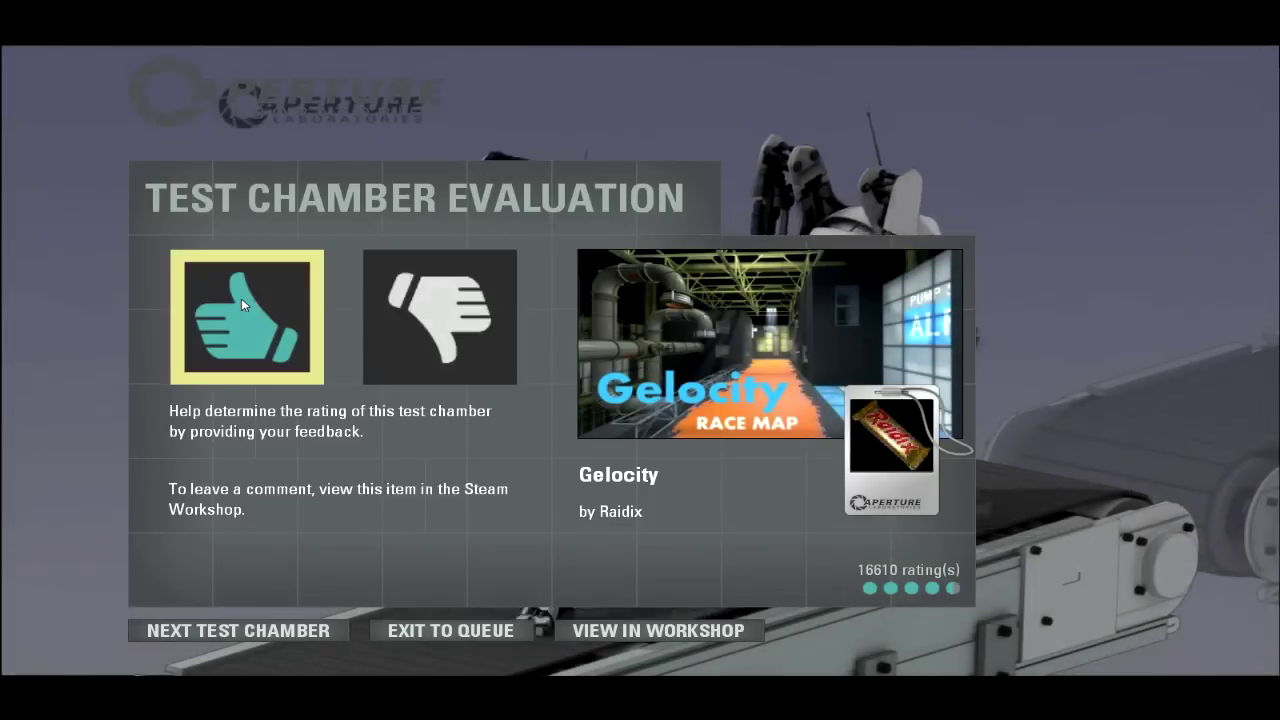